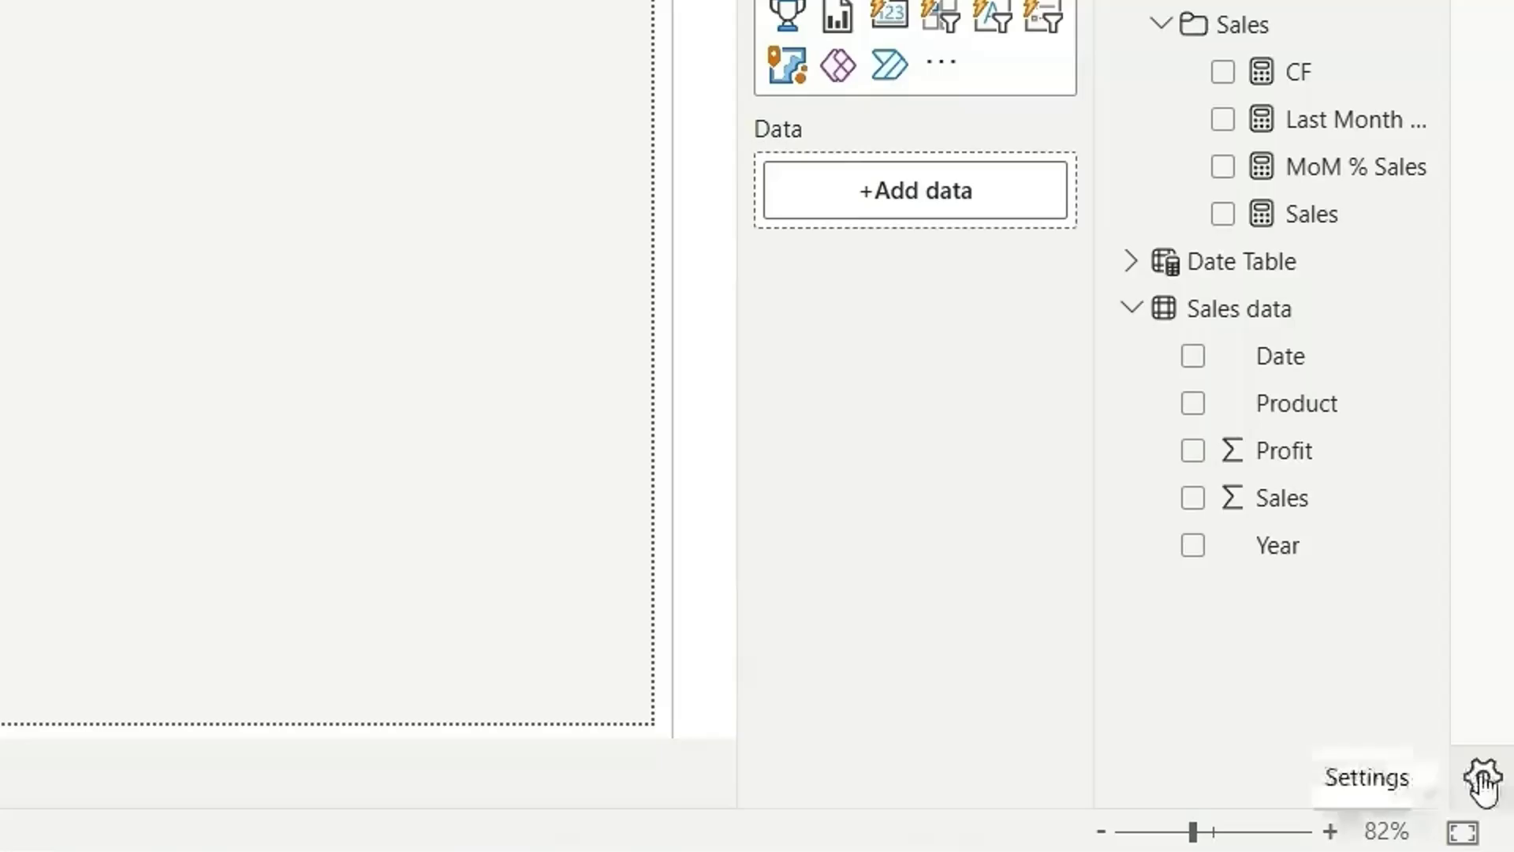
Review the preview features settings in the Power BI Desktop options.
click(1483, 779)
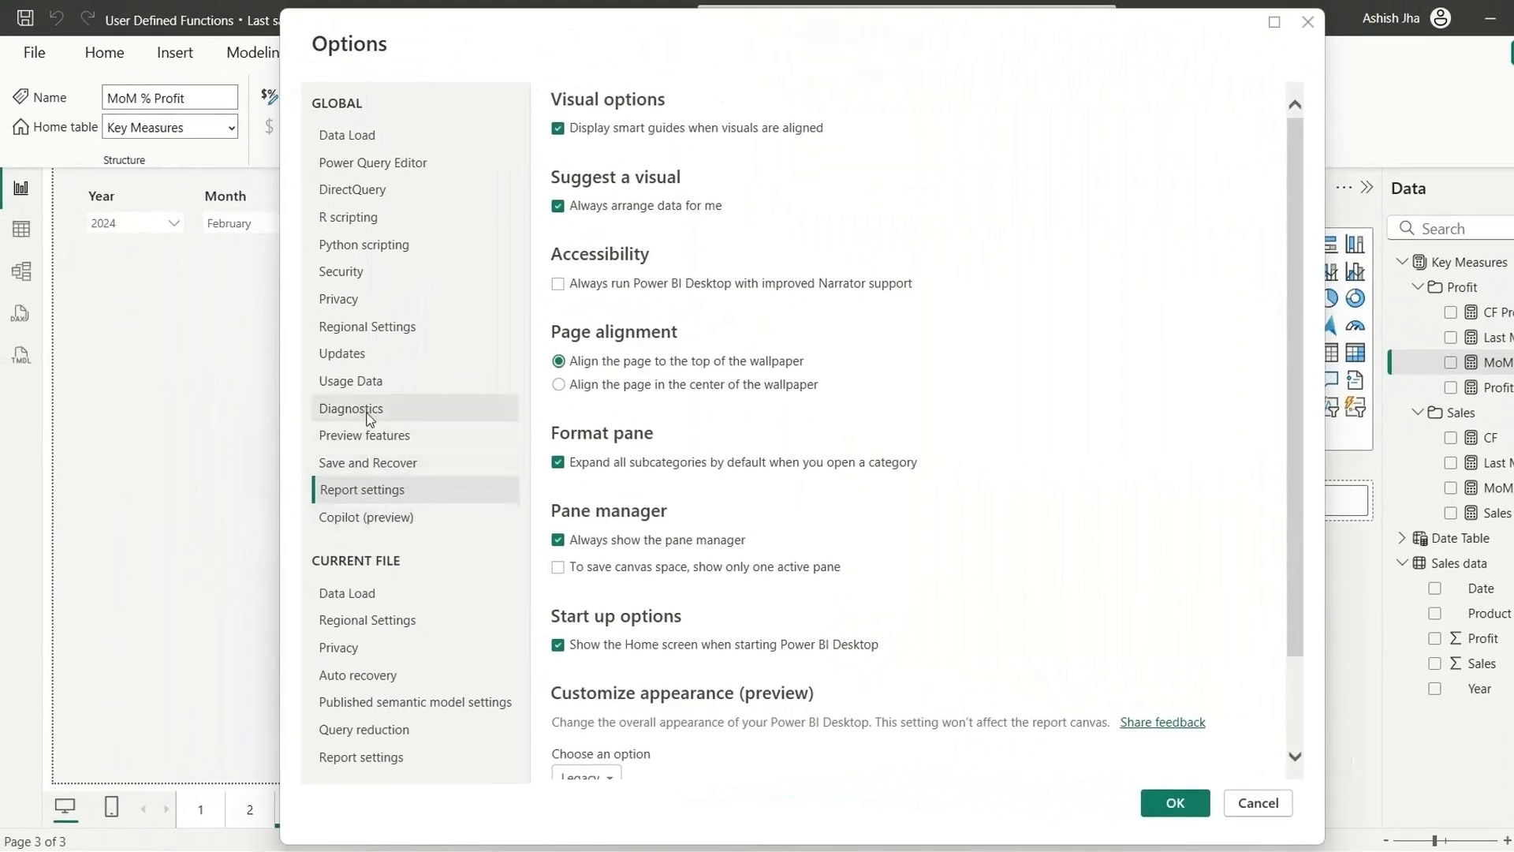
click(382, 435)
scroll(748, 584, down, 5)
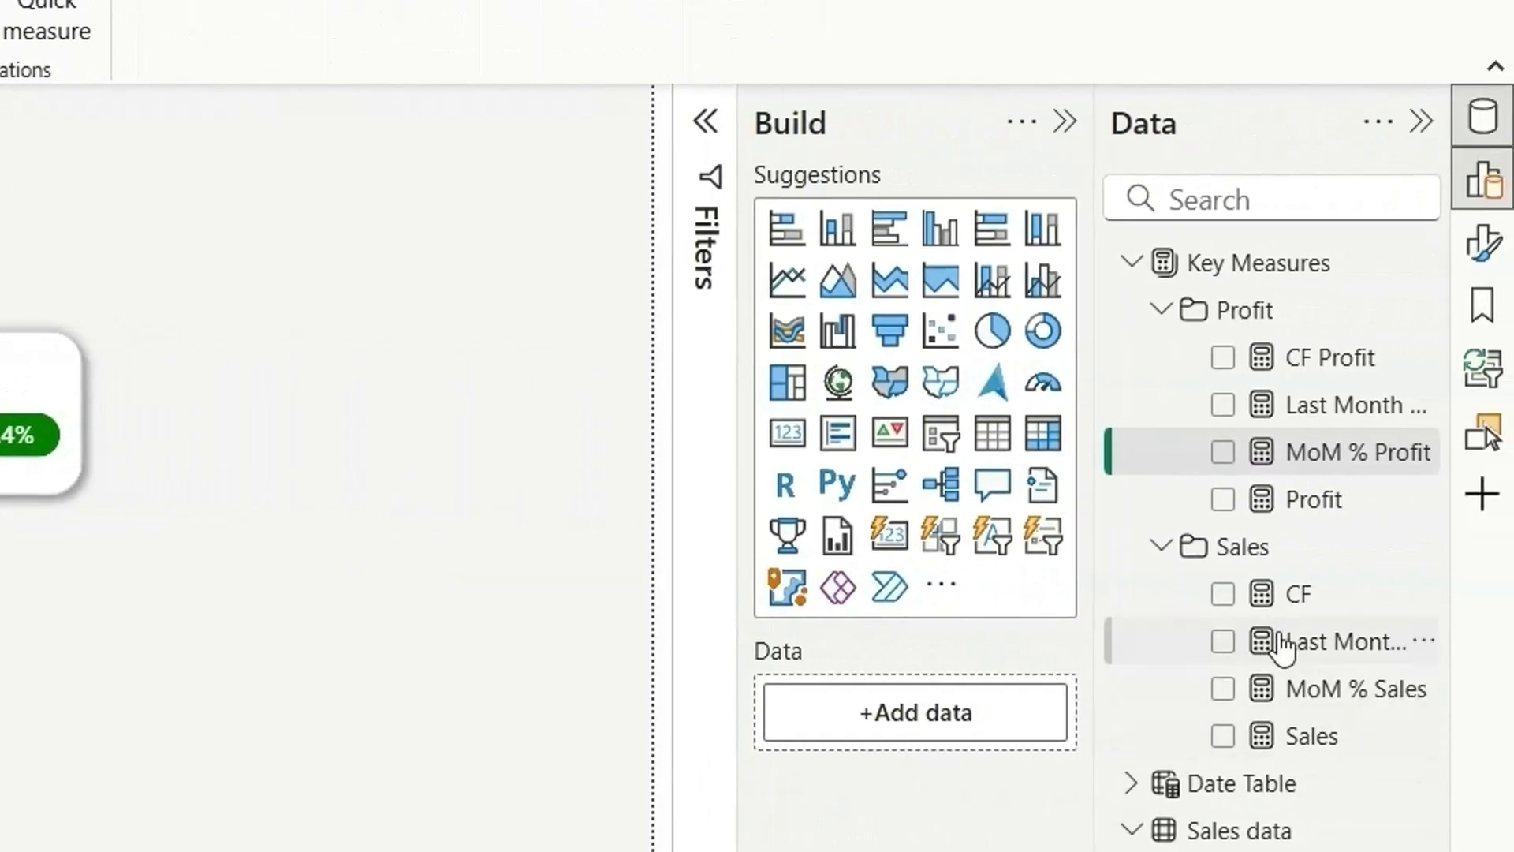
Review the MoM % Sales formula: [Sales], DIVIDE, FORMAT and the IF with UNICHAR arrows.
click(1305, 702)
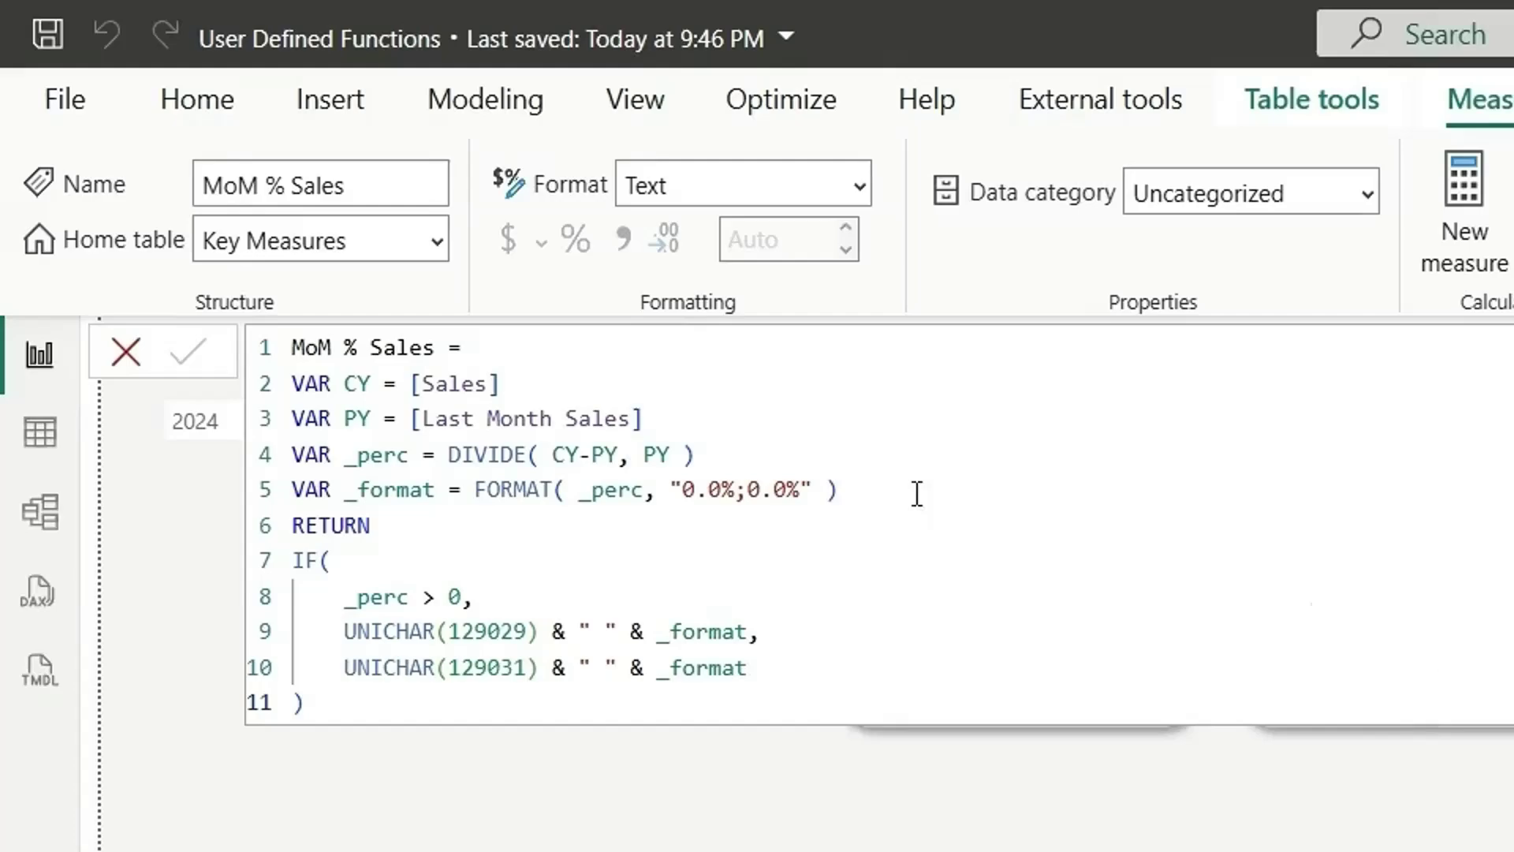
click(519, 386)
drag(520, 386, 652, 416)
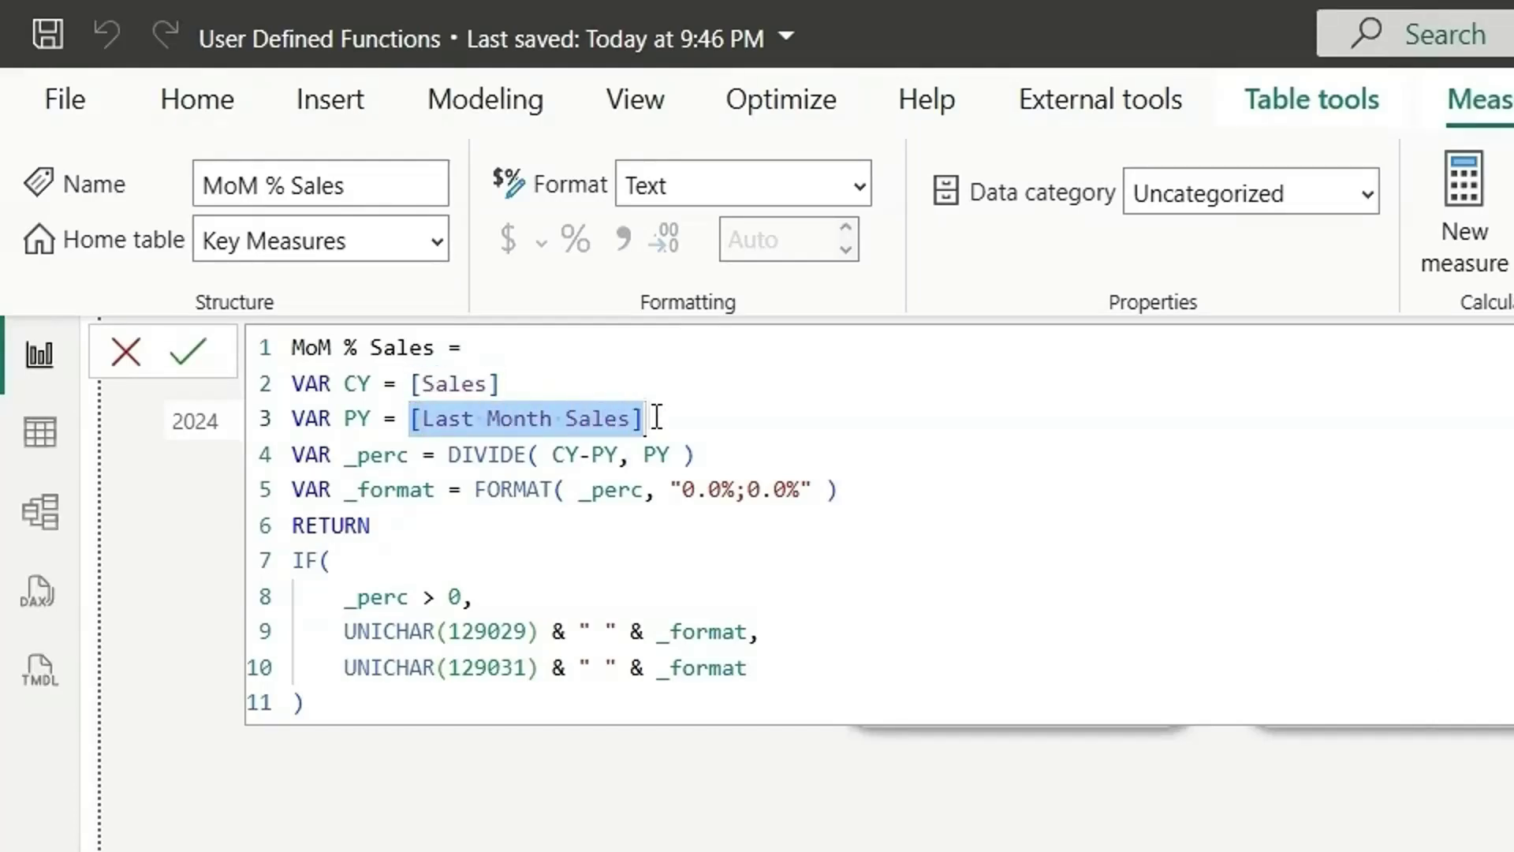
drag(448, 454, 727, 449)
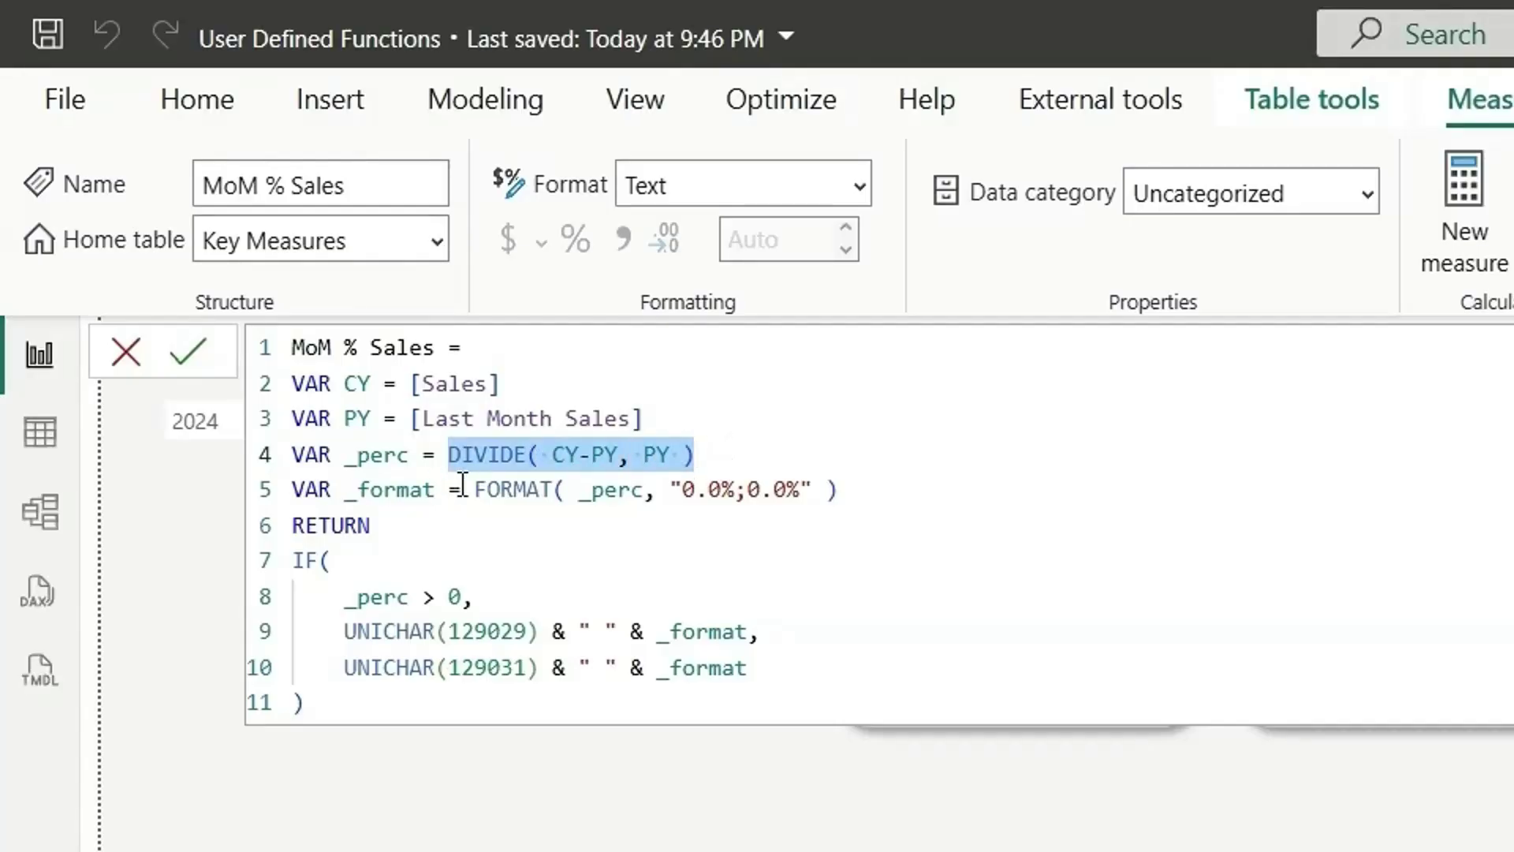
drag(476, 489, 892, 490)
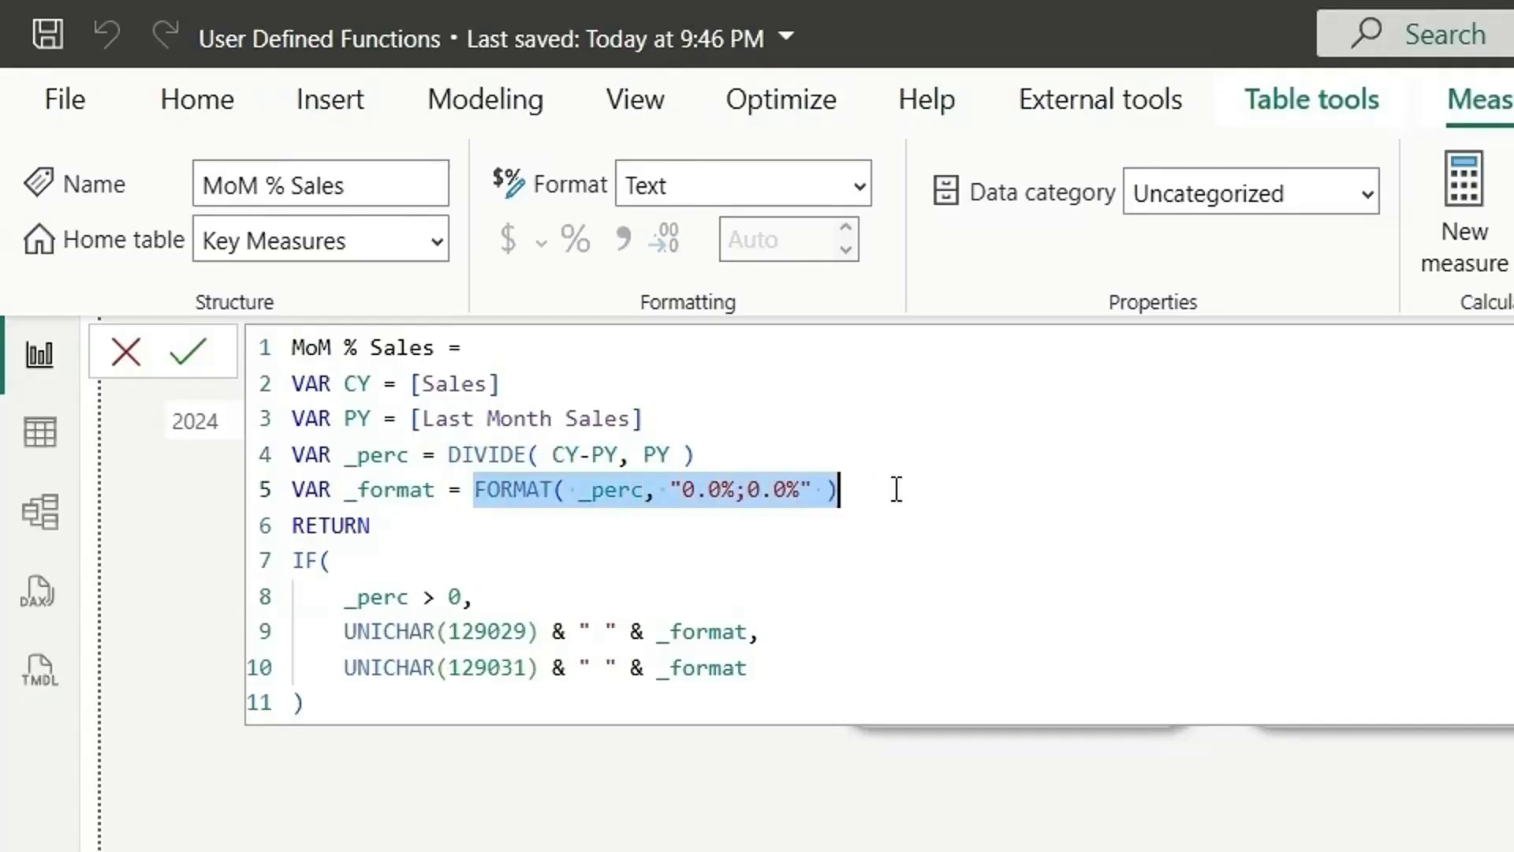
drag(338, 704, 286, 565)
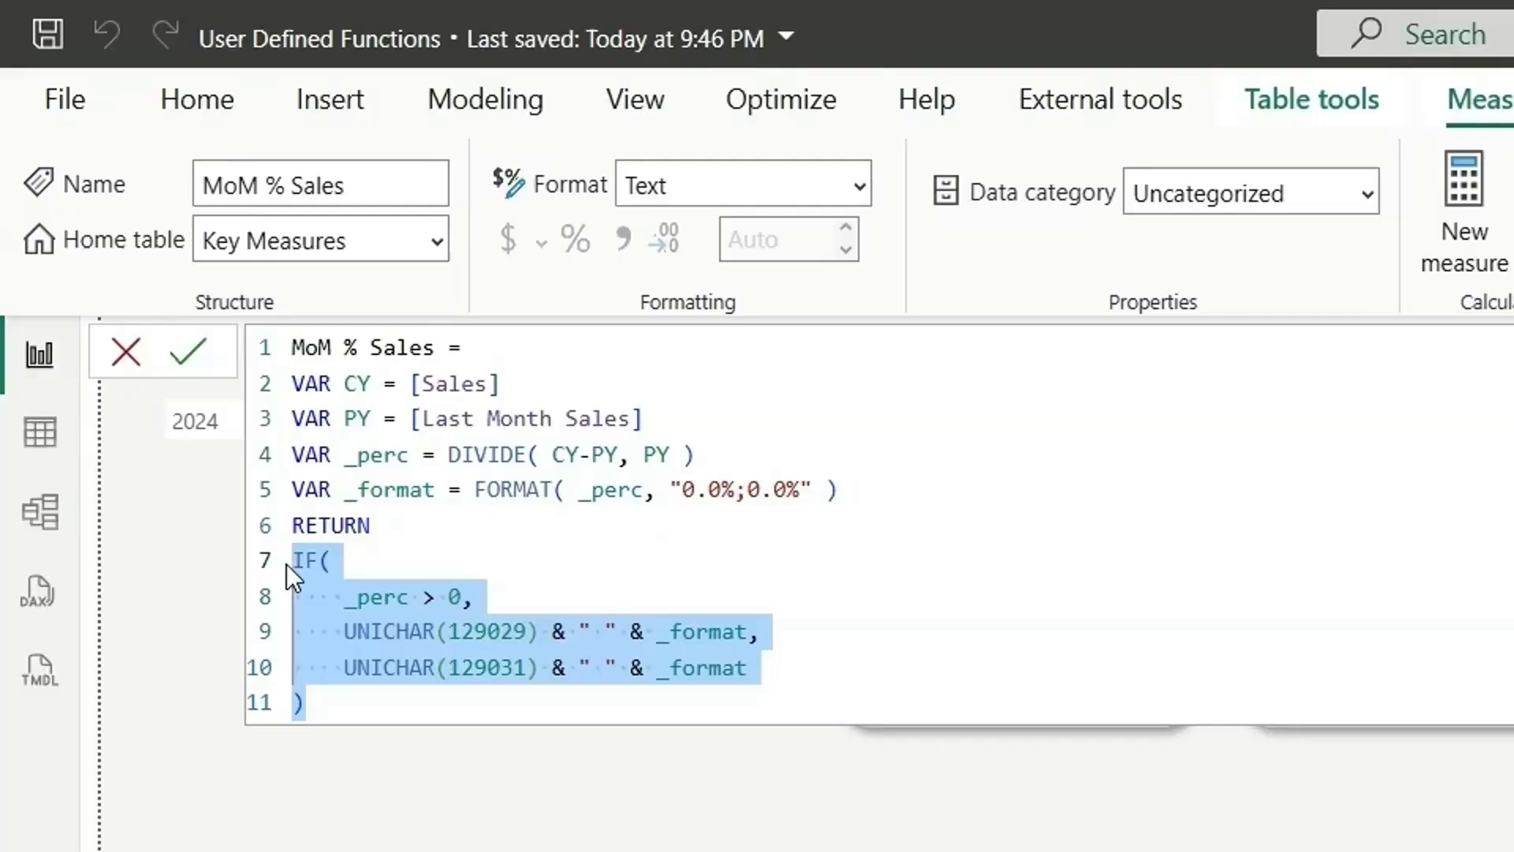
click(539, 632)
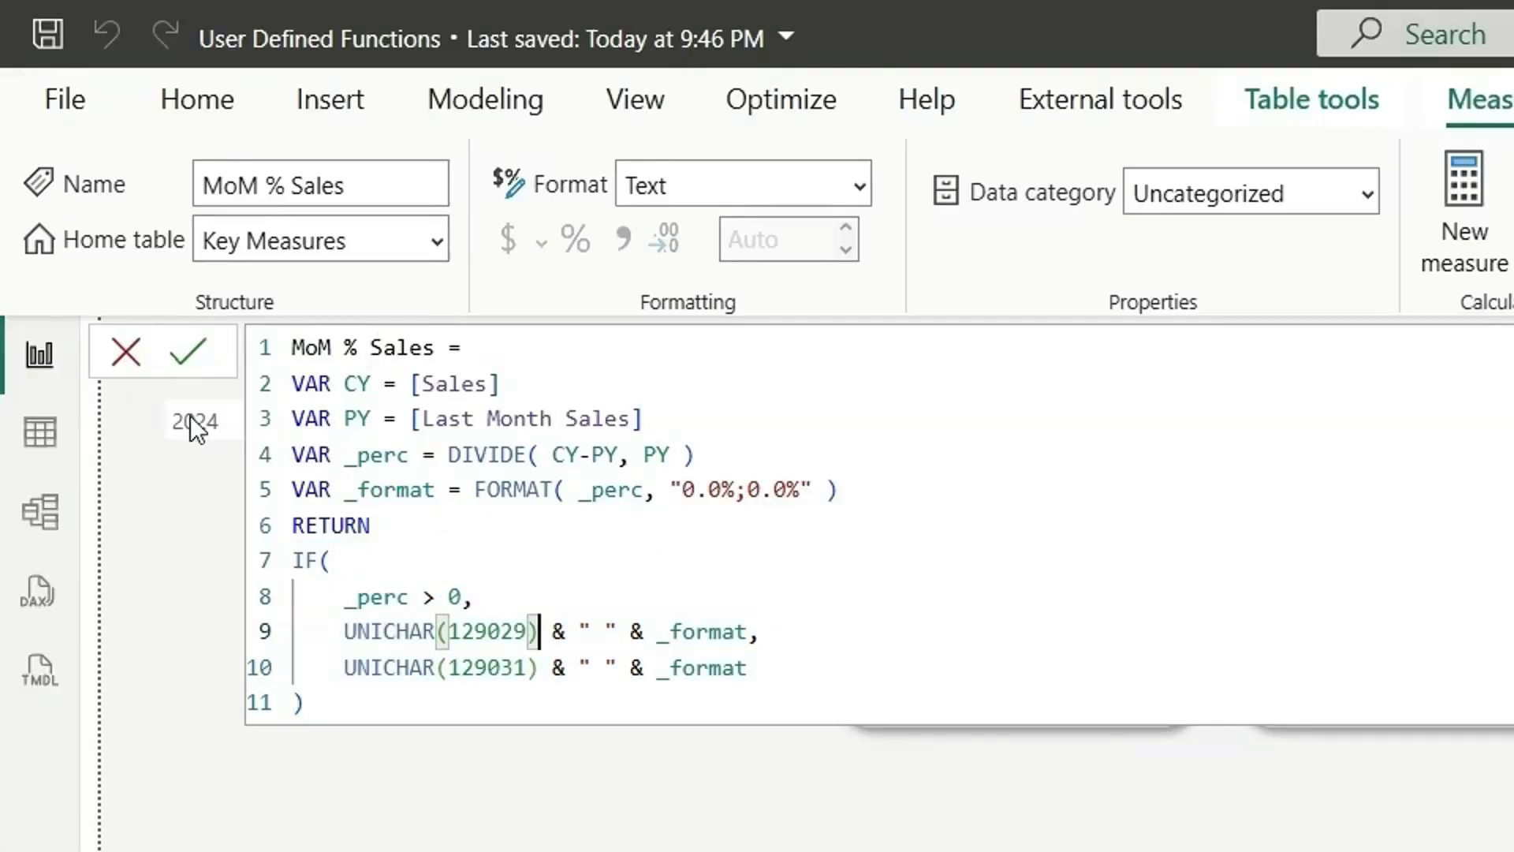
click(125, 355)
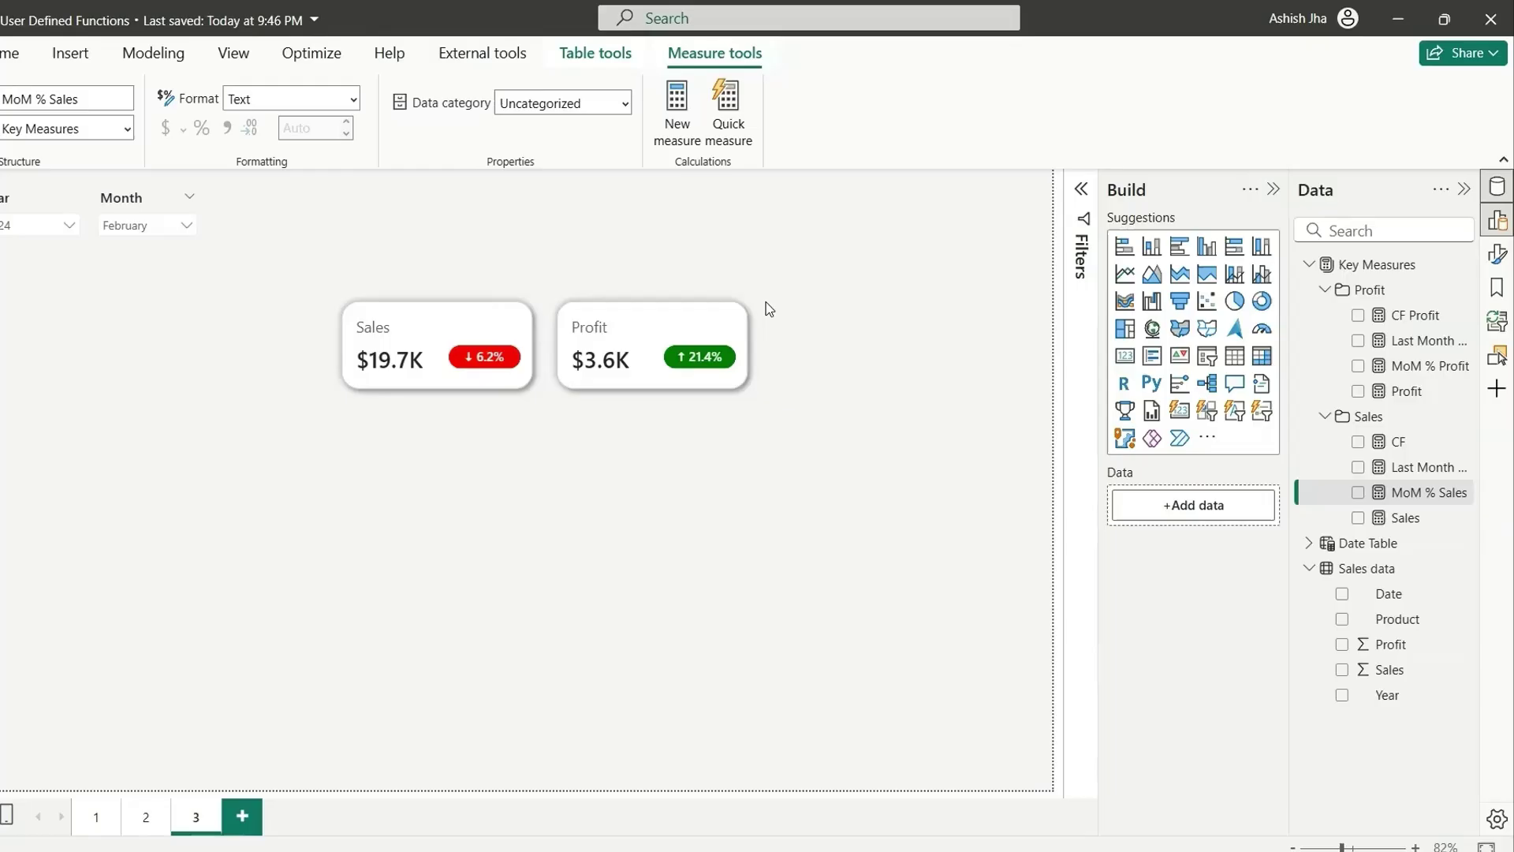
Review the MoM % Profit formula, including its [Last Month Profit] and [Profit] references.
click(1420, 366)
drag(57, 376, 49, 224)
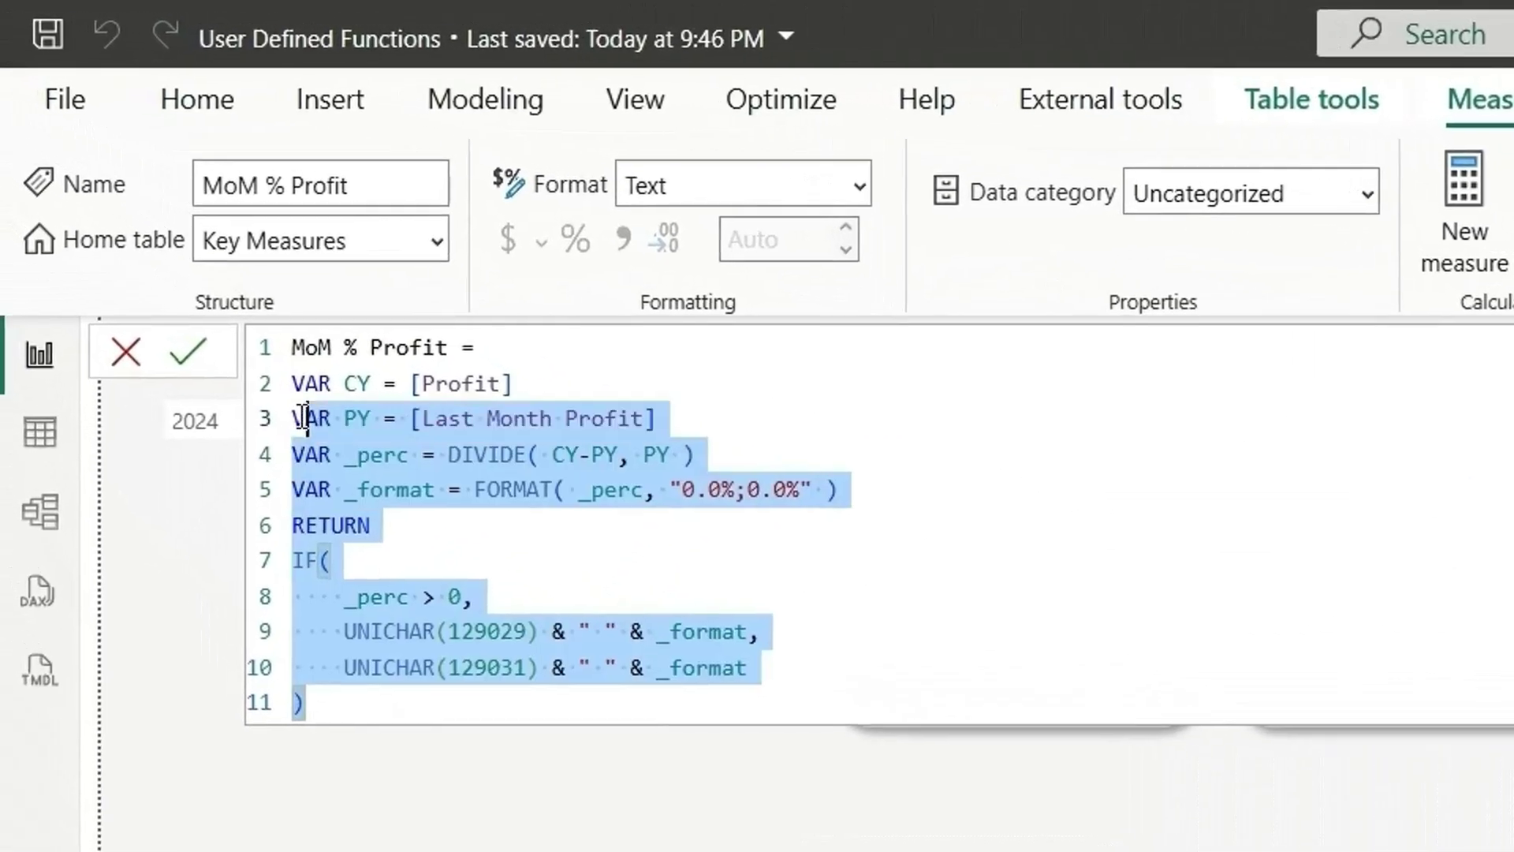
click(263, 243)
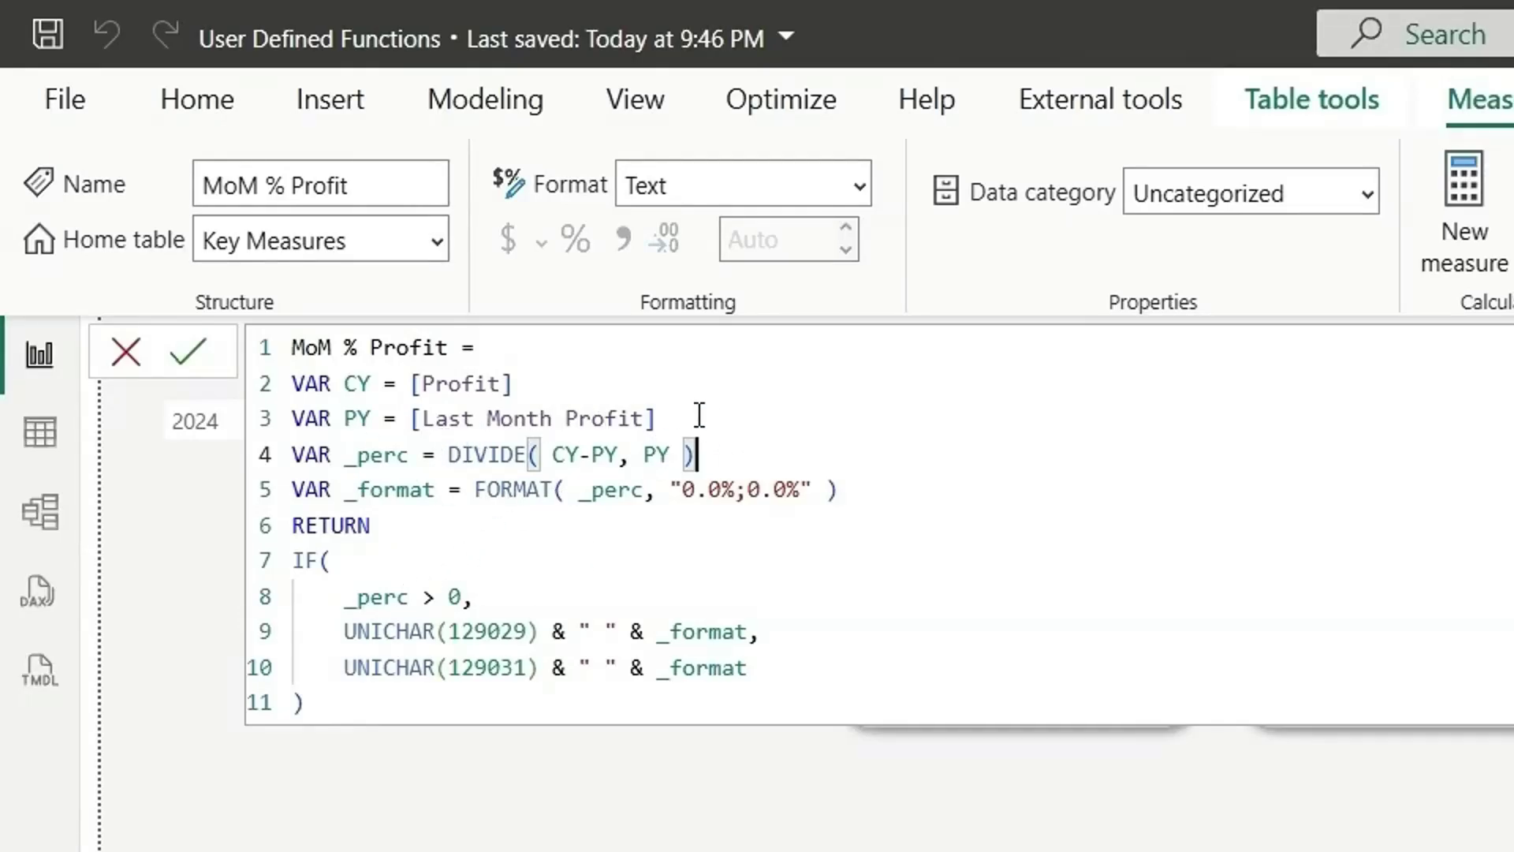
drag(678, 418, 384, 418)
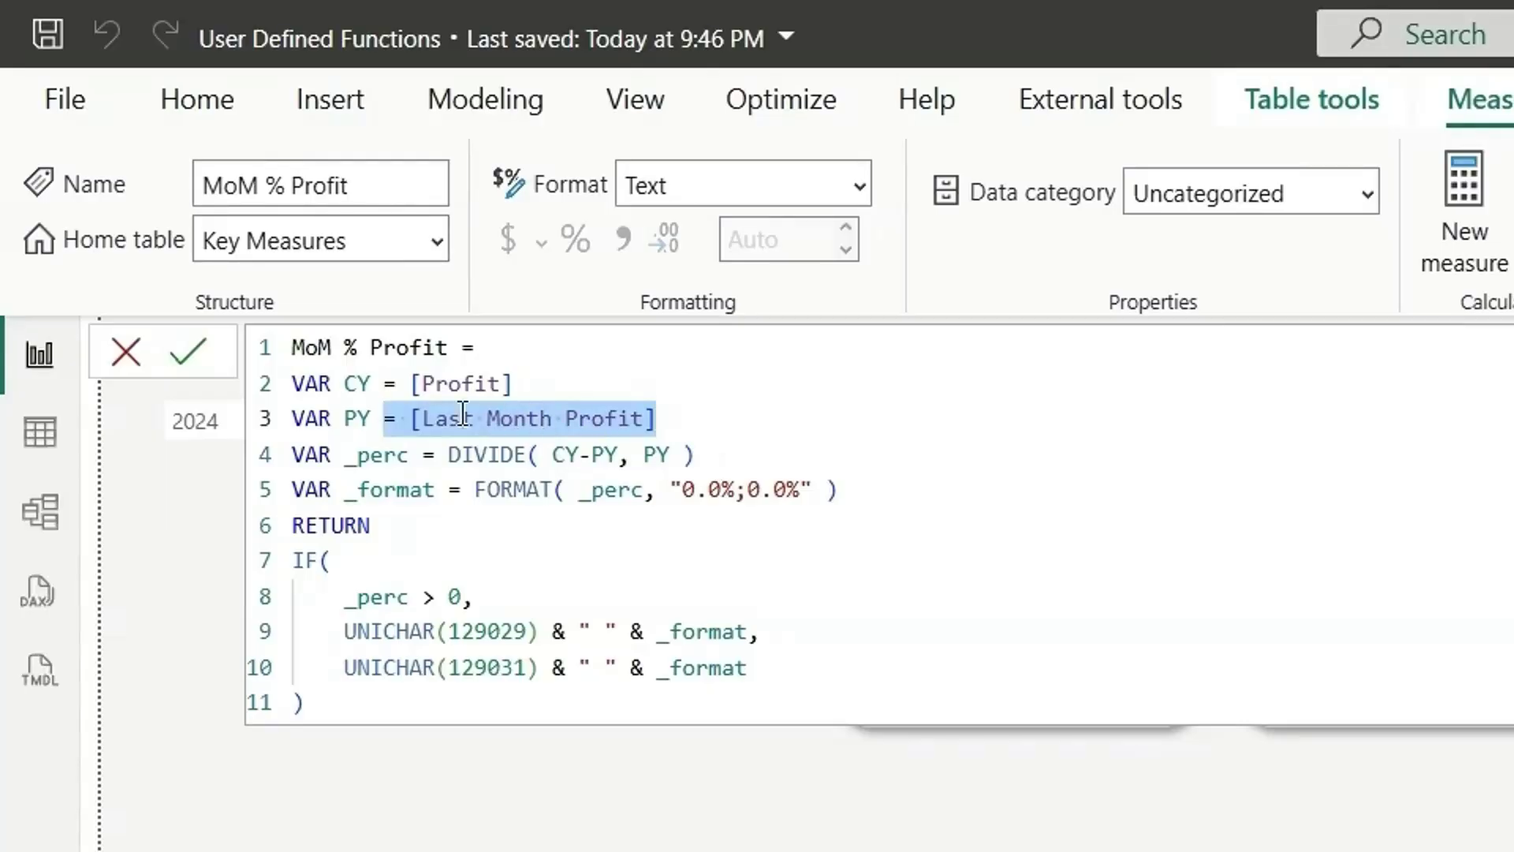
click(750, 418)
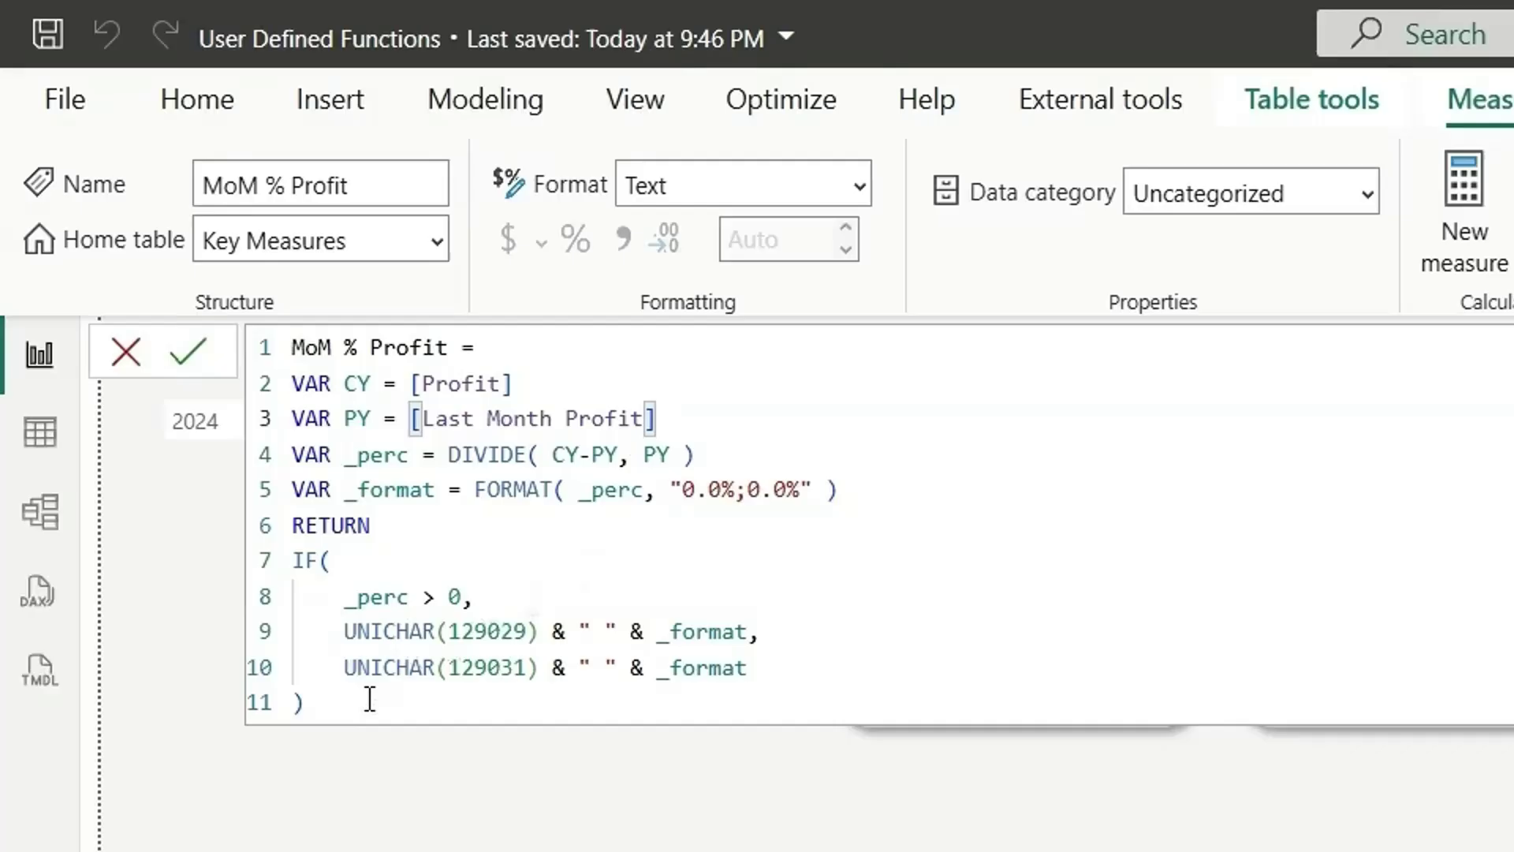
drag(368, 699, 292, 384)
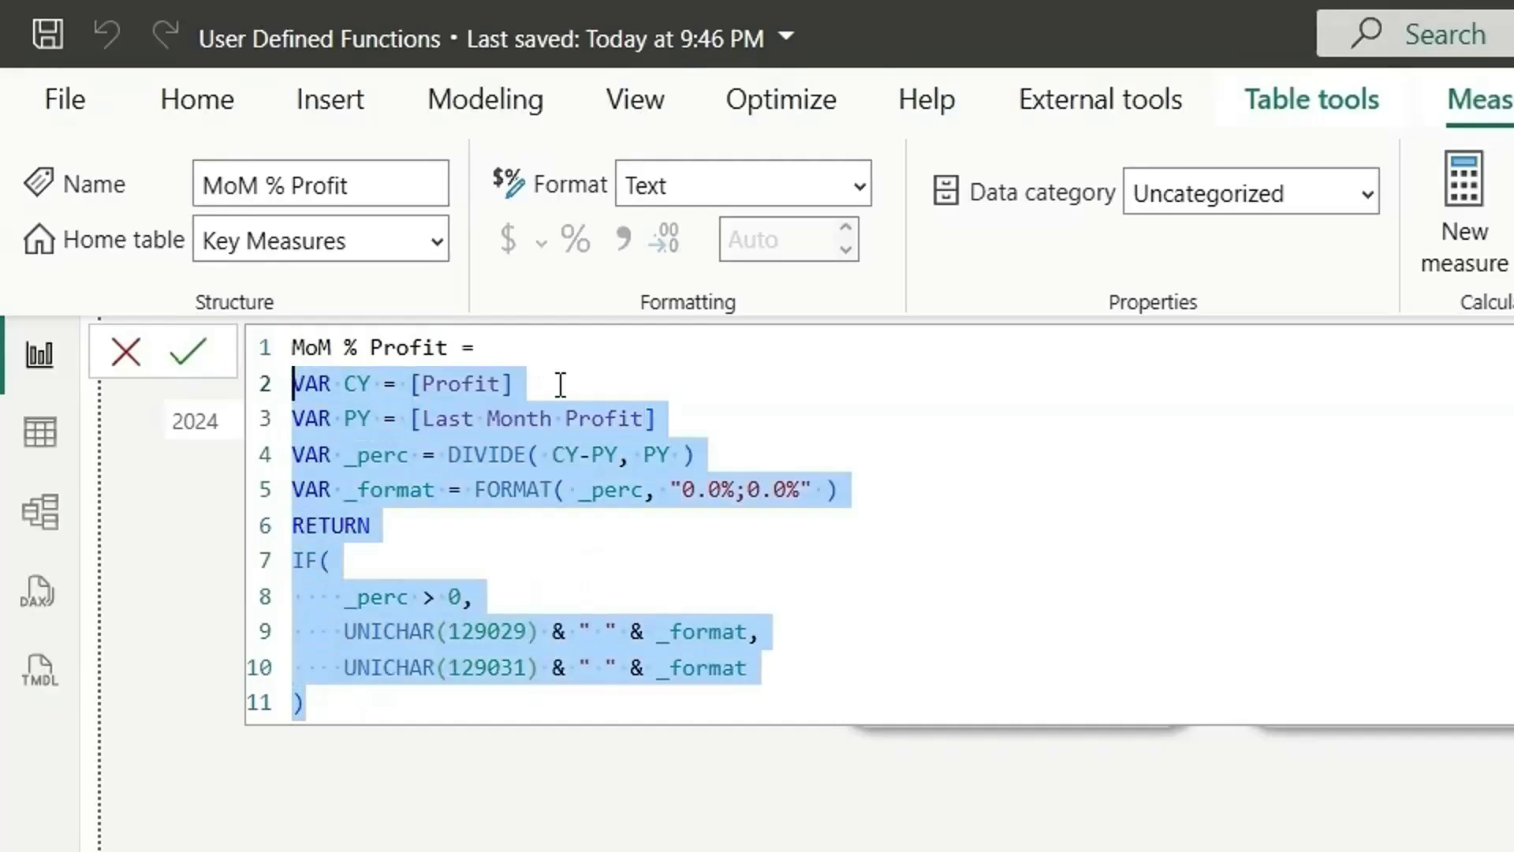
double_click(453, 384)
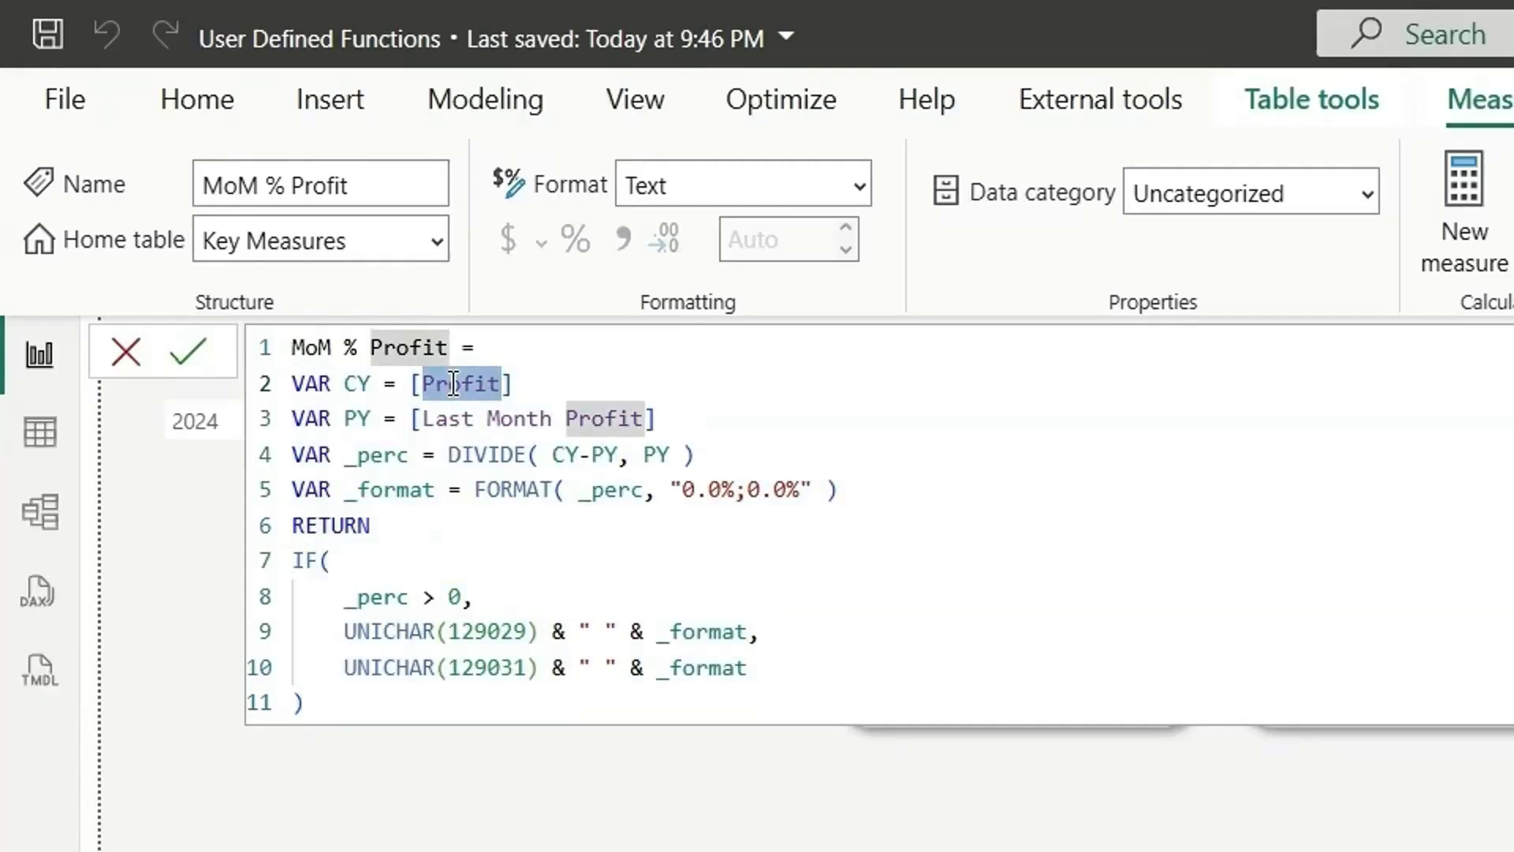
click(547, 384)
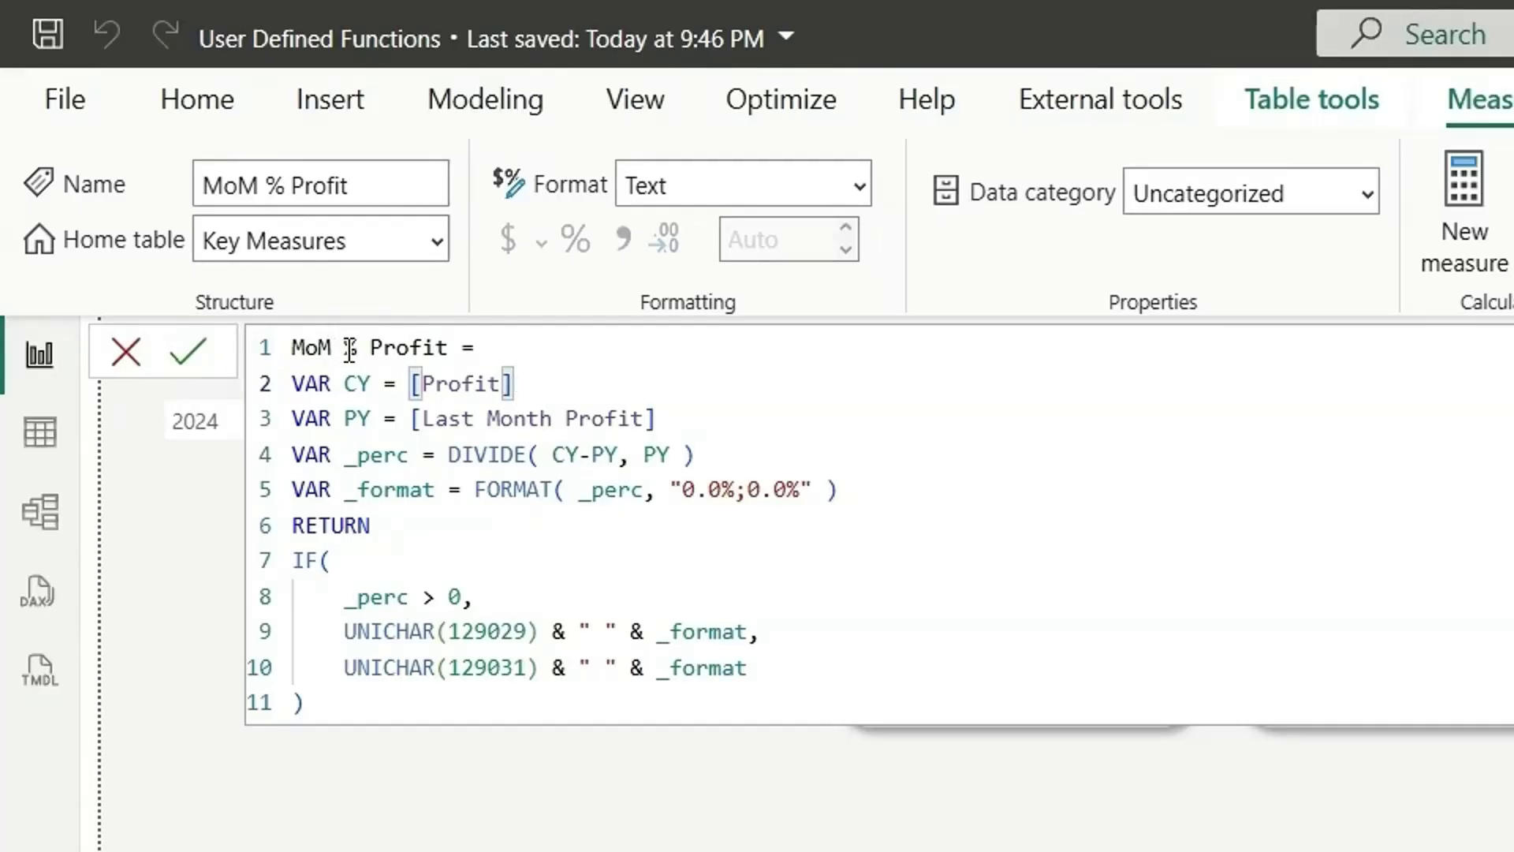
click(126, 366)
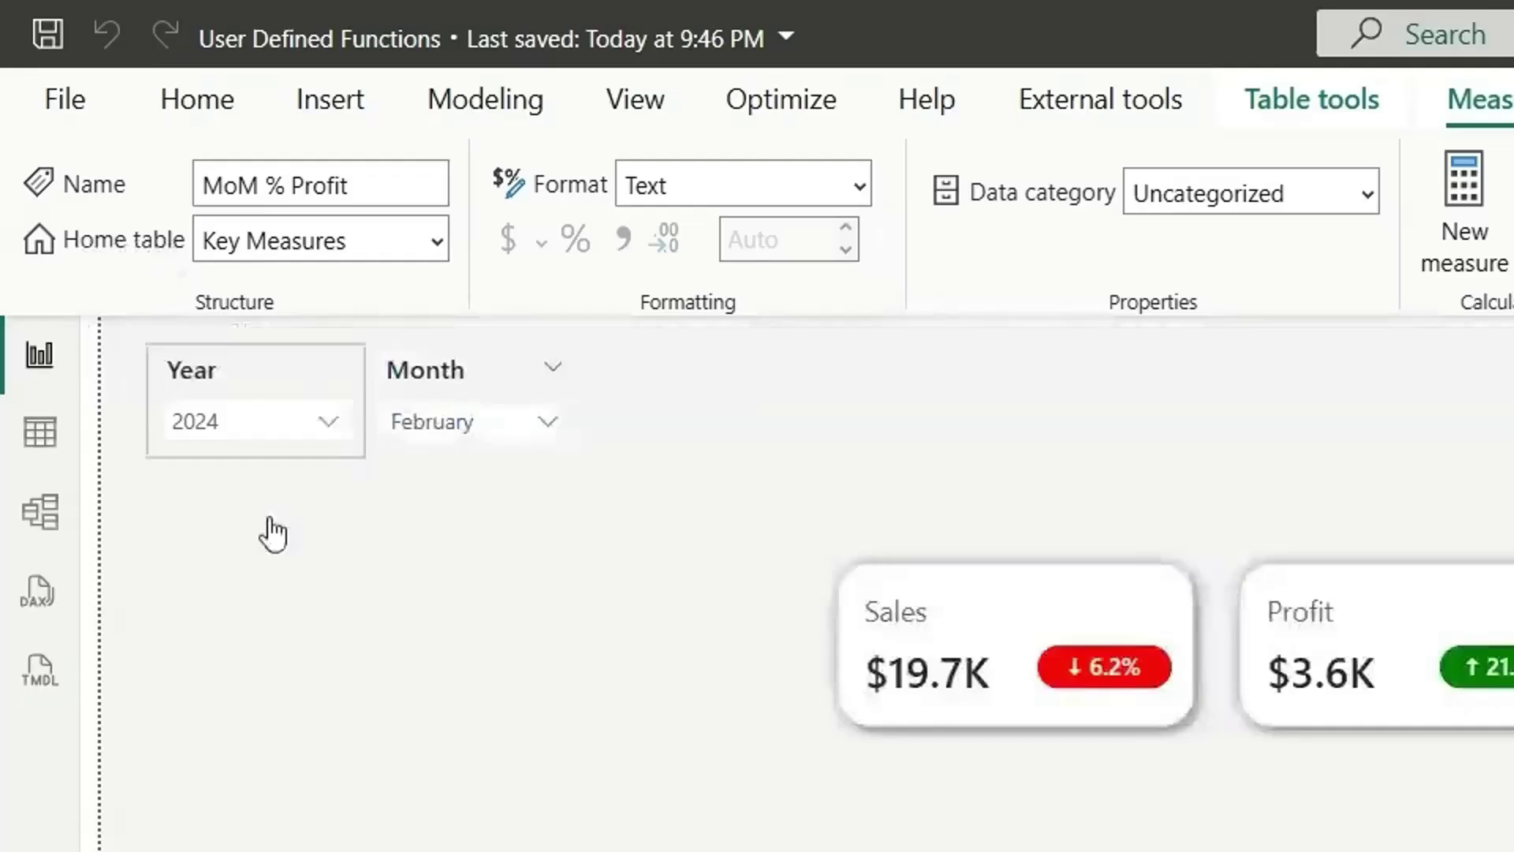
click(262, 556)
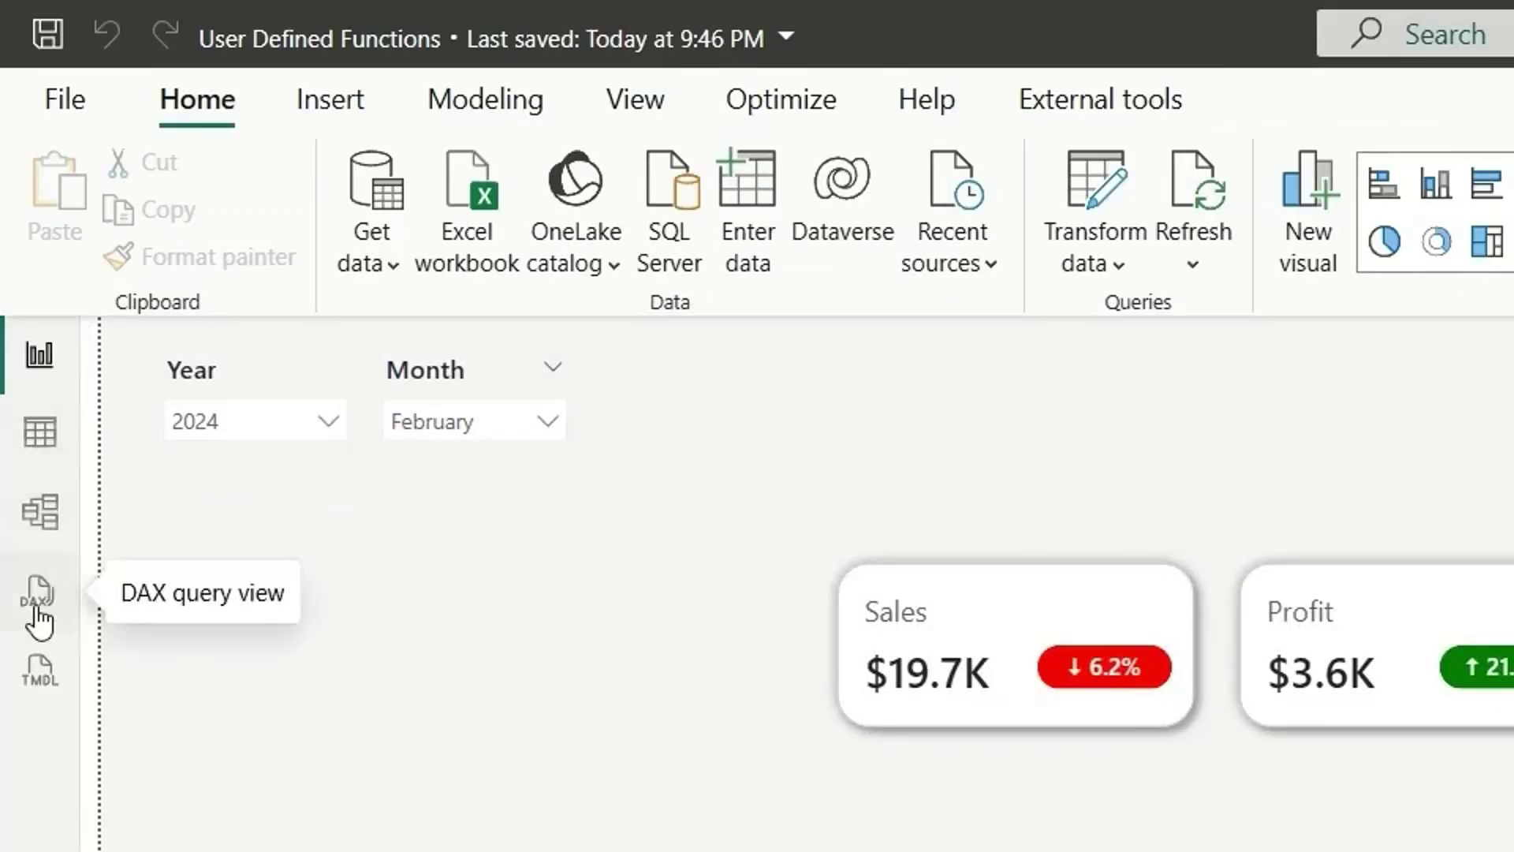
In DAX query view, start a new query with DEFINE FUNCTION.
click(37, 678)
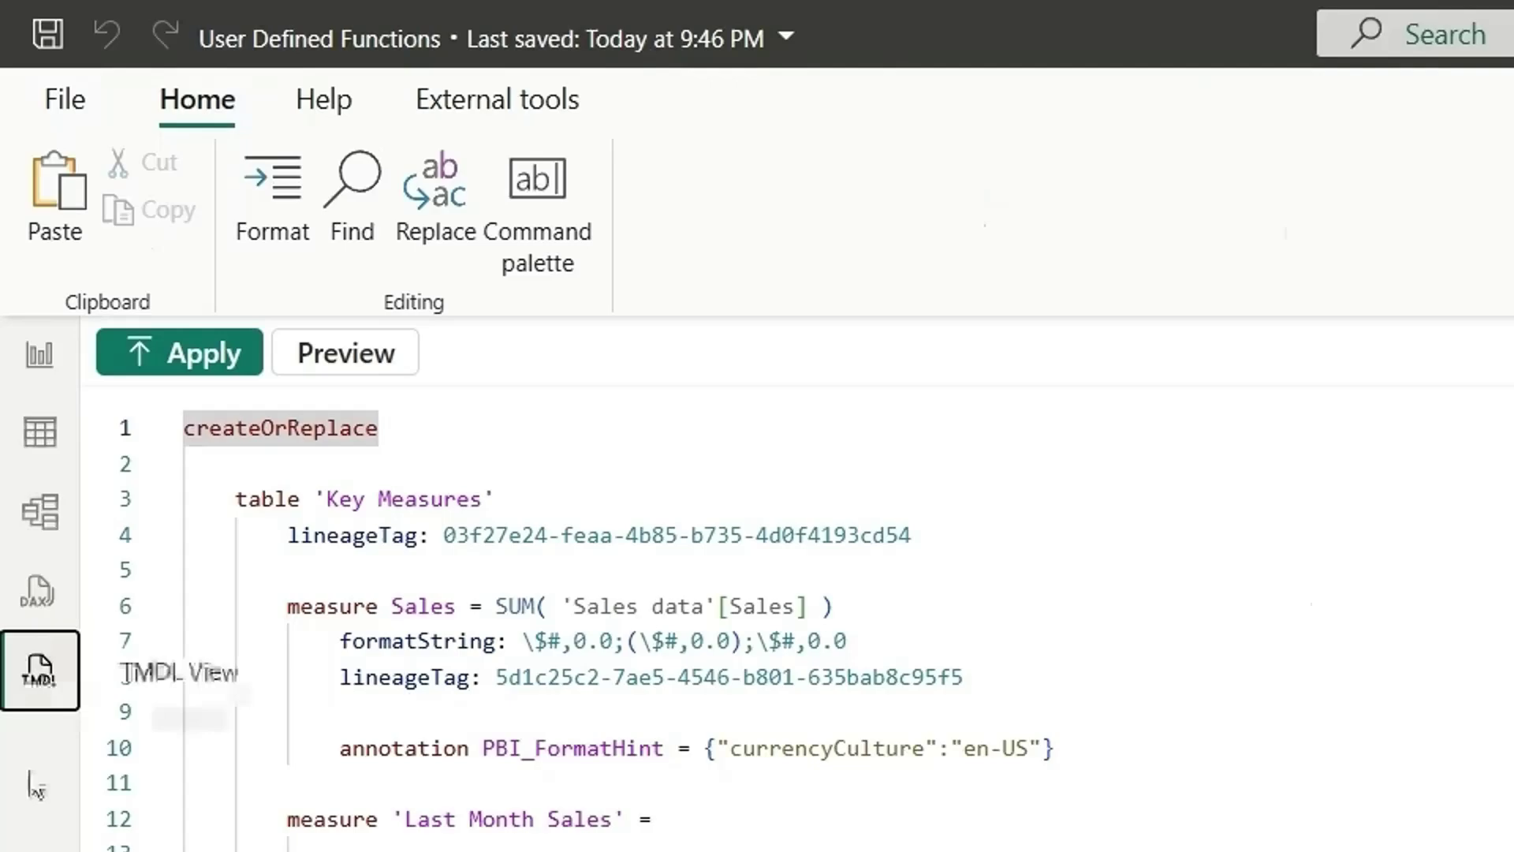
click(35, 596)
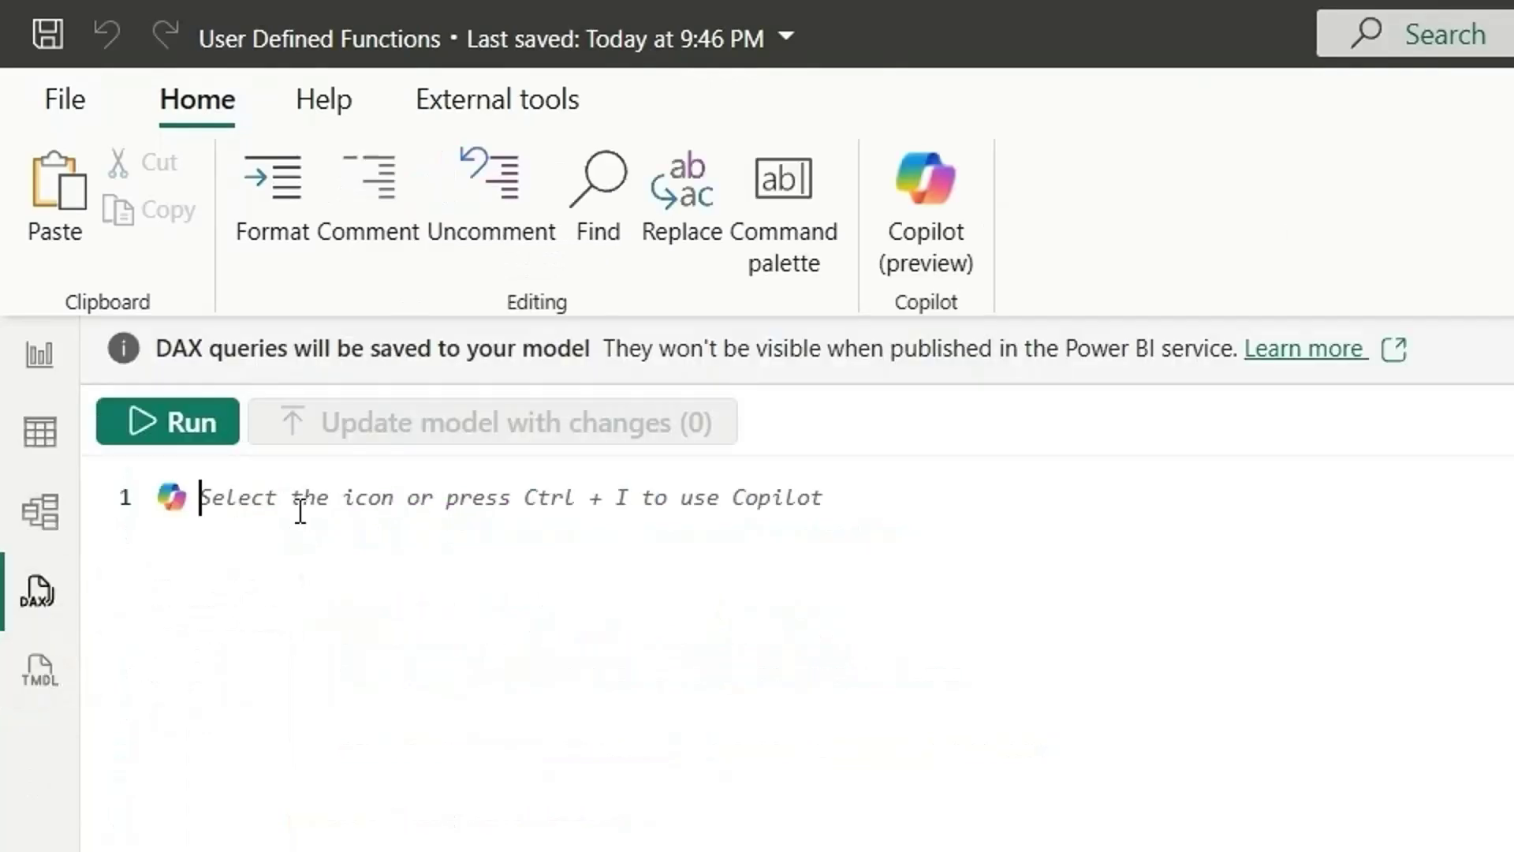
text(def)
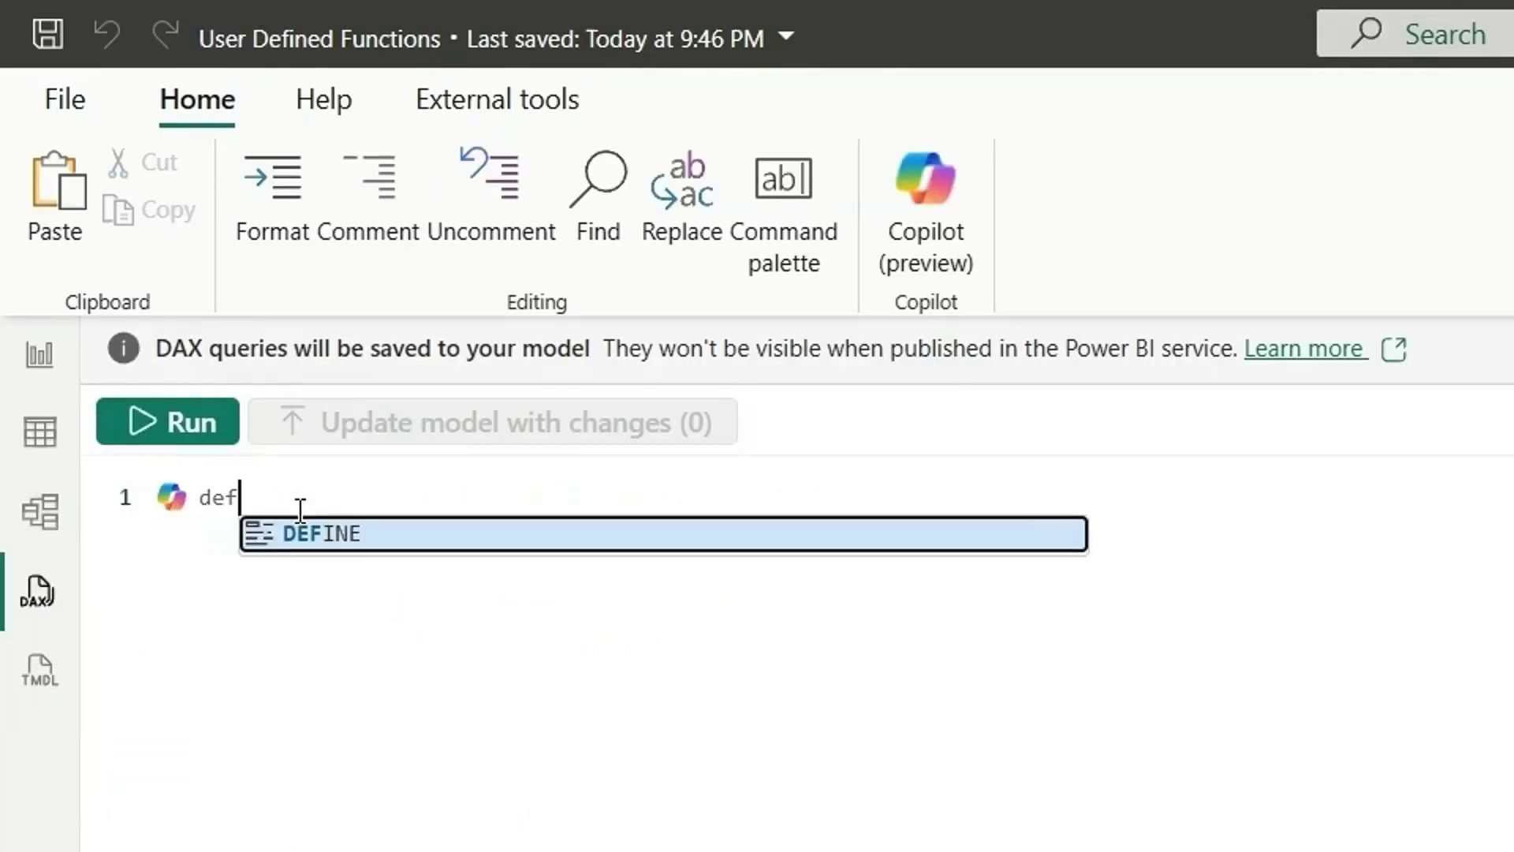
key(Return)
text(fu)
key(Return)
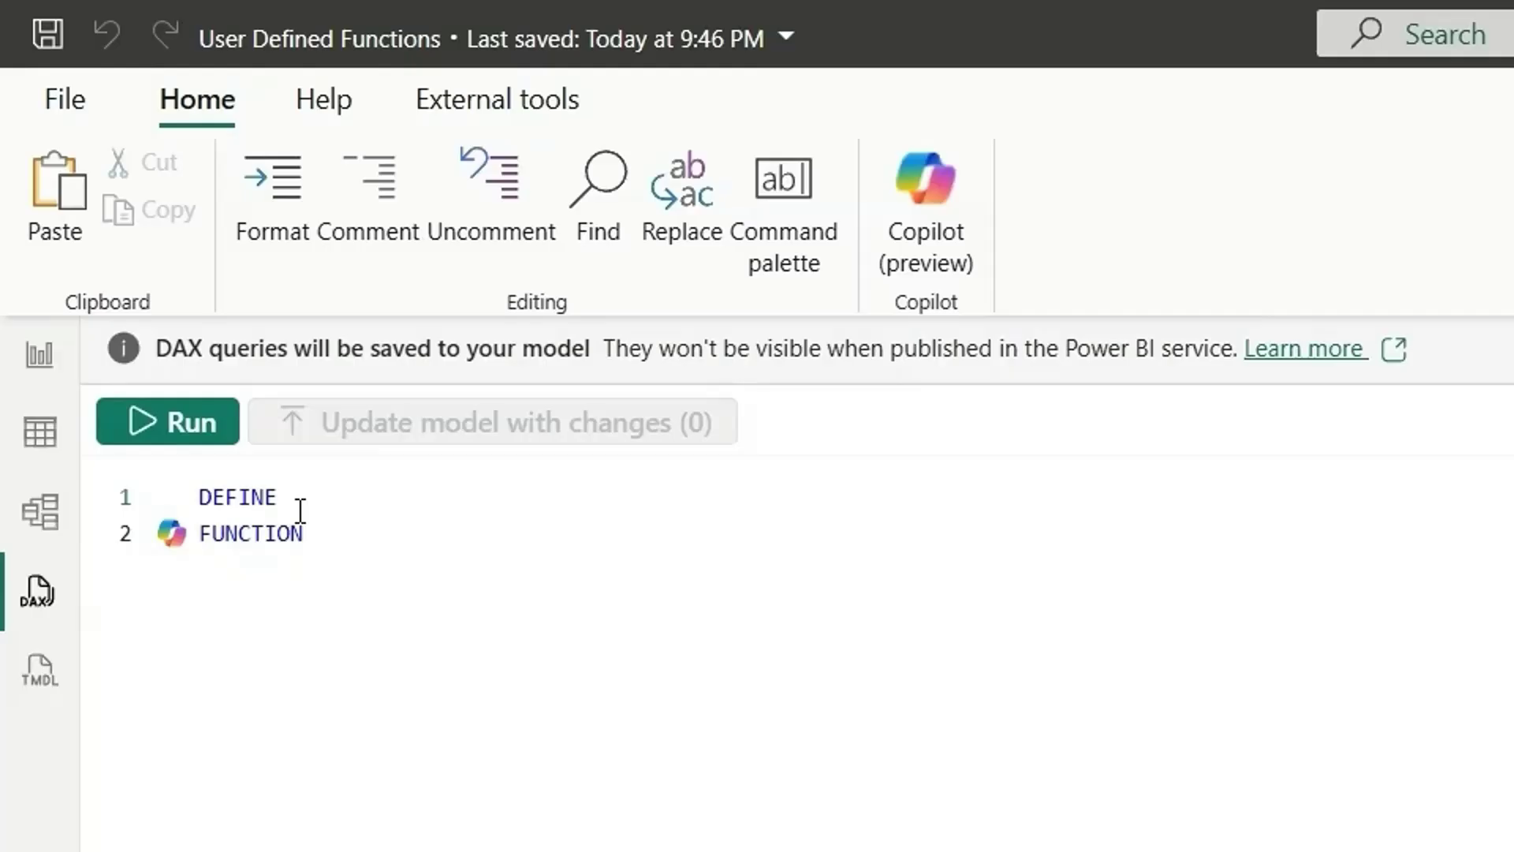
Declare MoM_Perc = ( _measure : expr ) => and start a line for the body.
text(MoM)
key(BackSpace)
text(_Perc = ( _measure :)
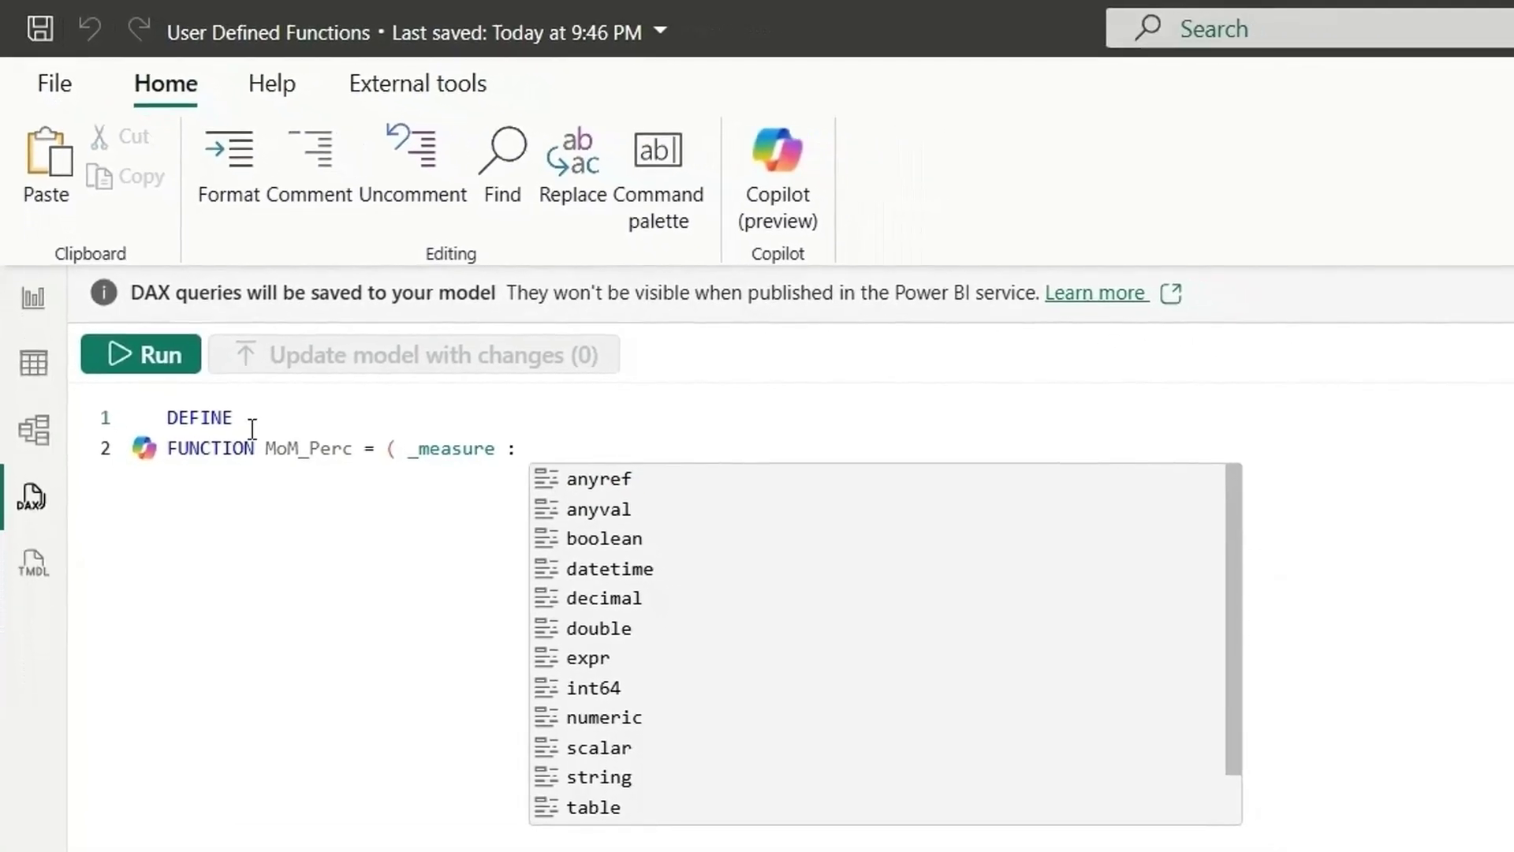
text(e)
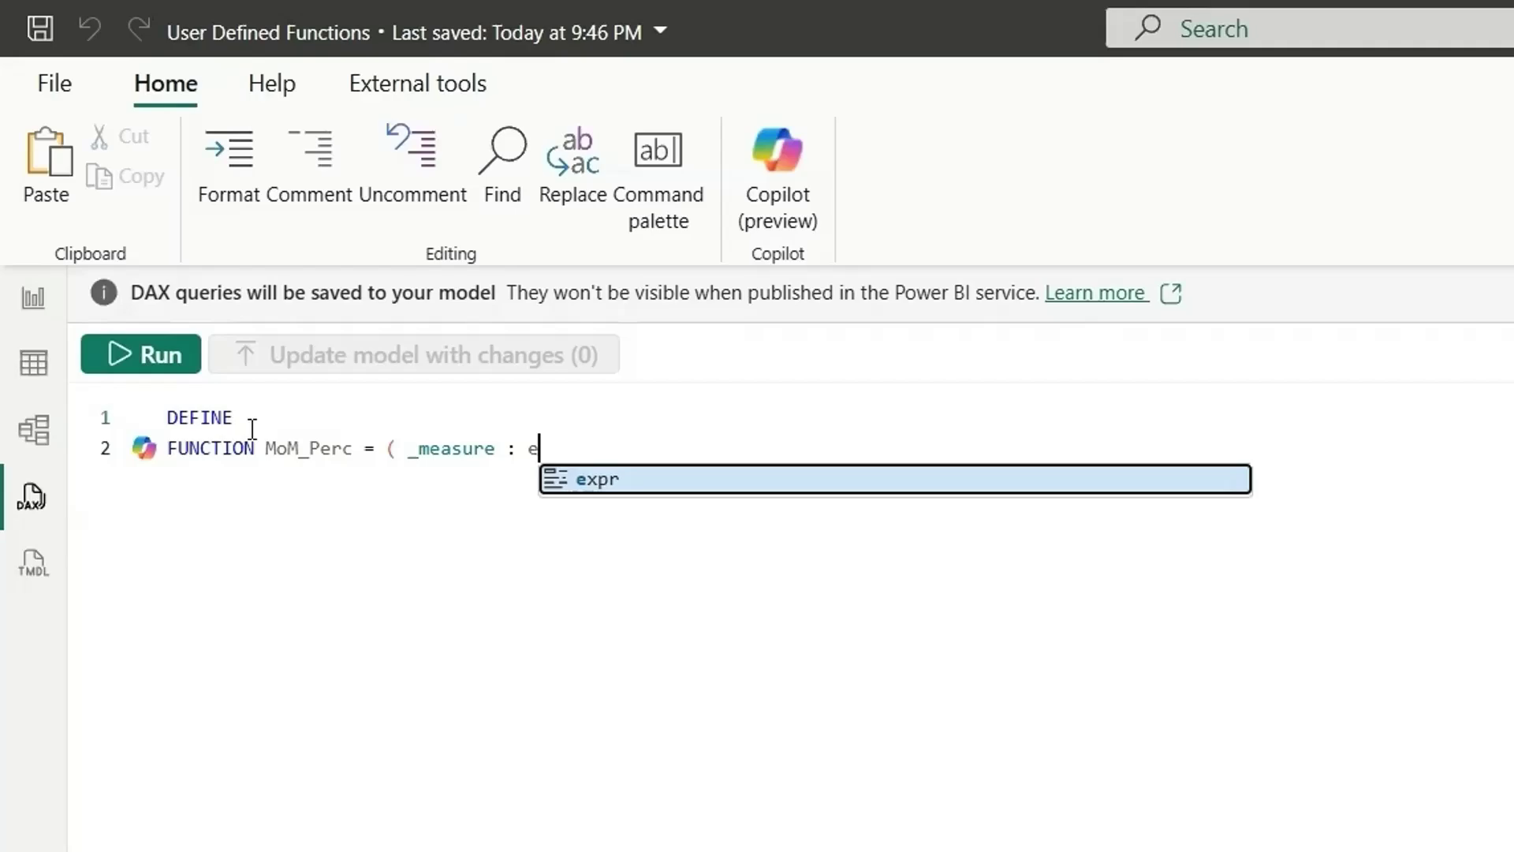
text(xpr ))
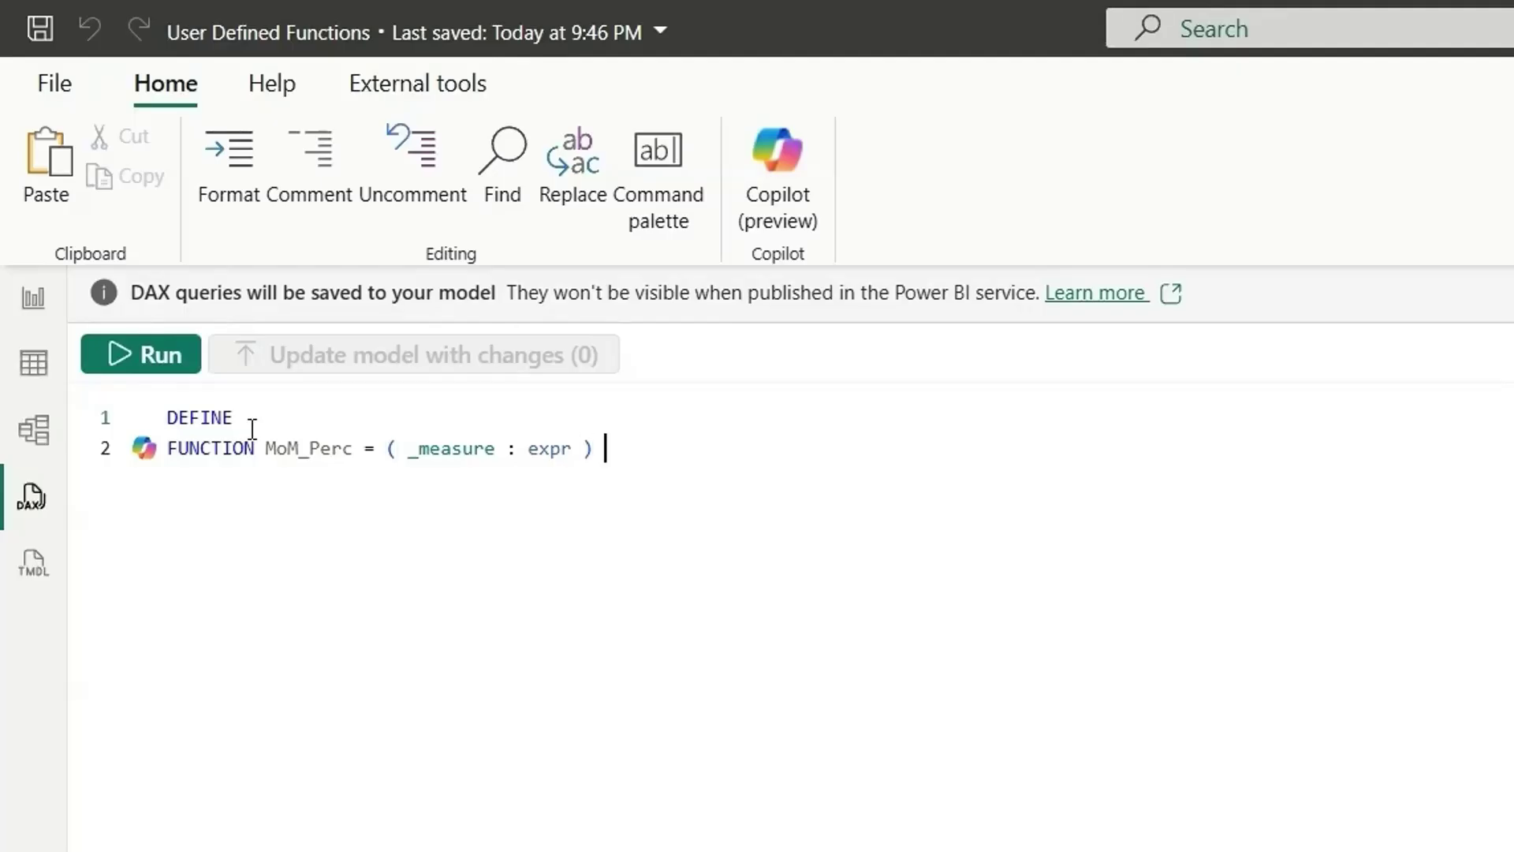
text(=>)
key(Return)
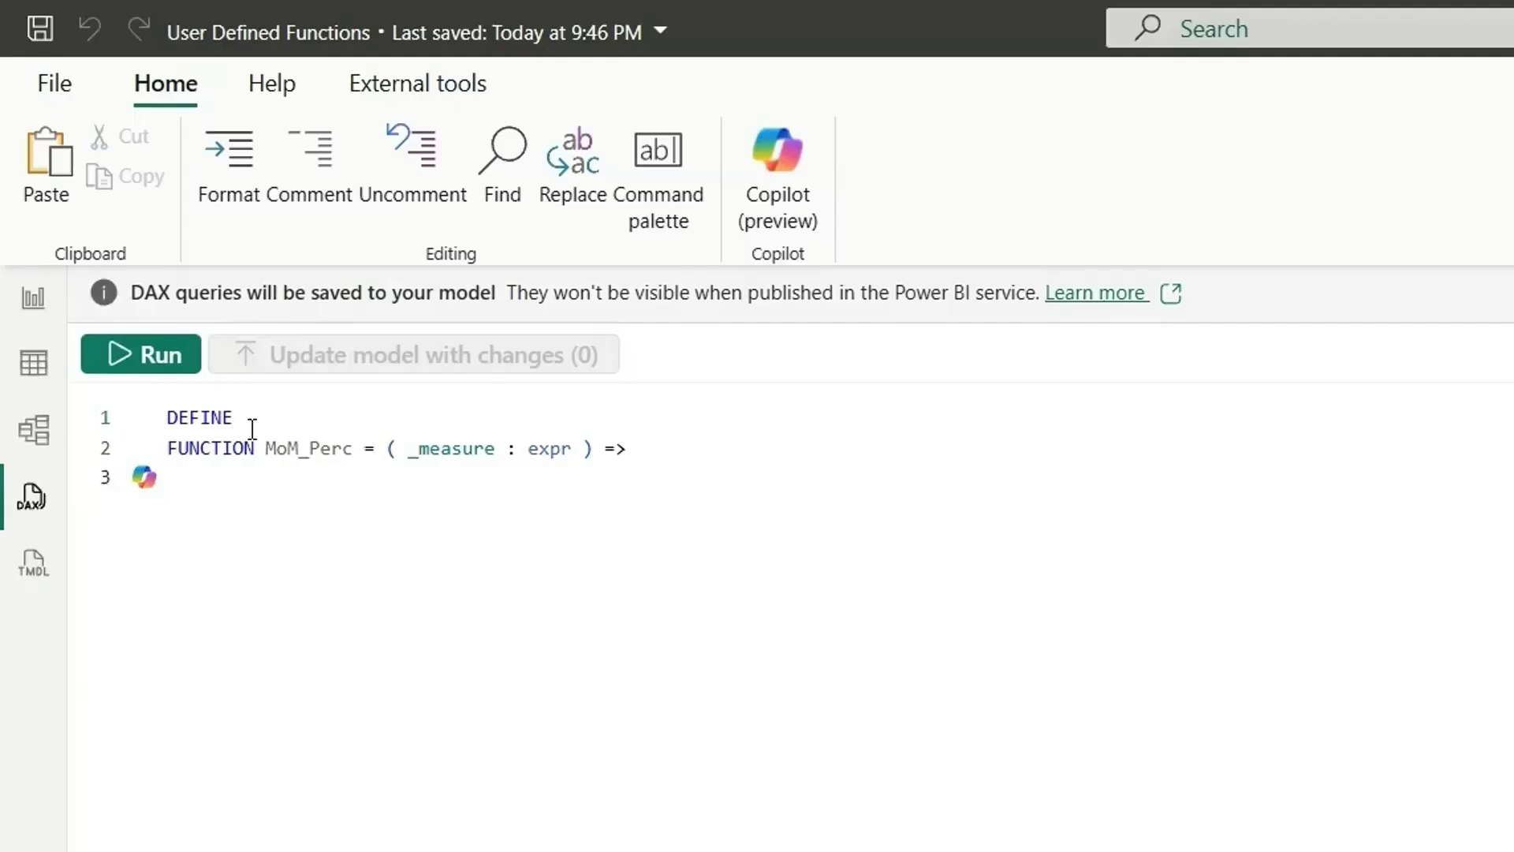
Paste the MoM % Sales code as the function body and replace [Sales] with _measure.
click(29, 298)
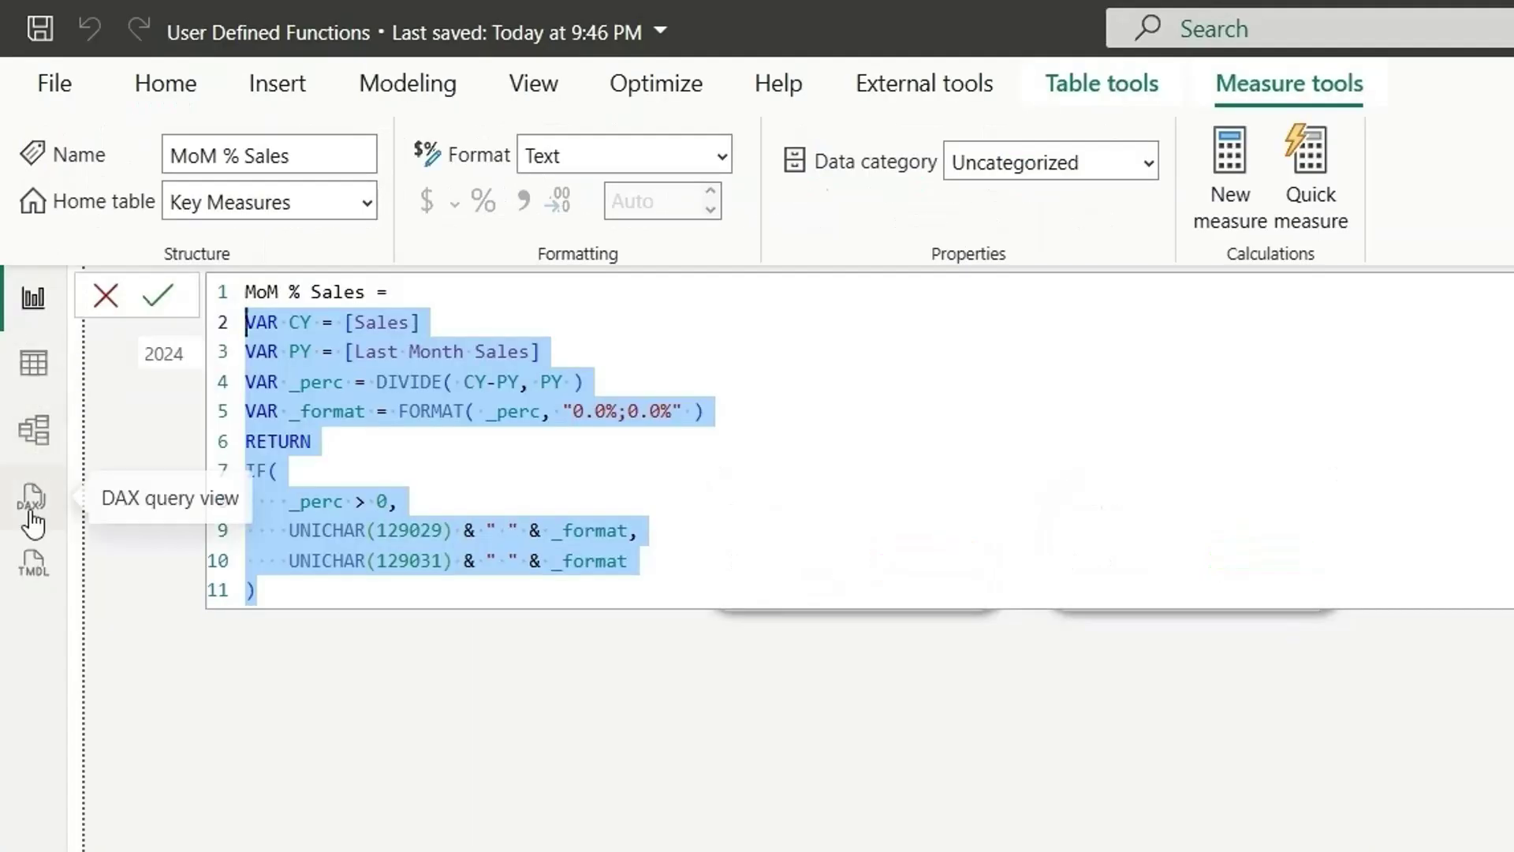
click(31, 505)
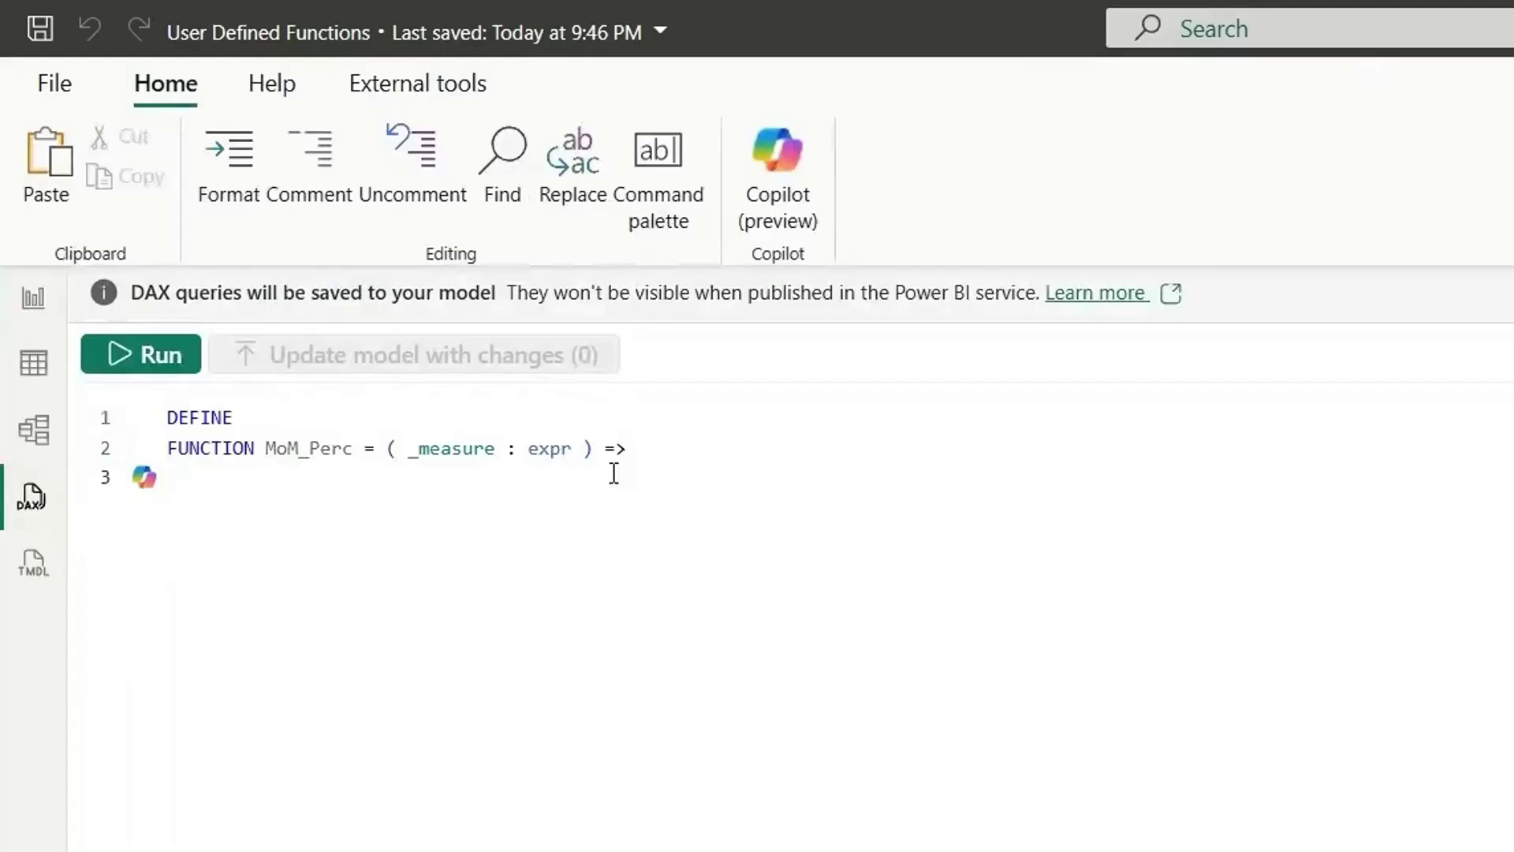
text(VAR CY = [Sales] VAR PY = [Last Month Sales] VAR _perc = DIVIDE( CY-PY, PY ) VAR _format = FORMAT( _perc, "0.0%;0.0%" ) RETURN IF(     _perc > 0,     UNICHAR(129029) & " " & _format,     UNICHAR(129031) & " " & _format ))
click(341, 503)
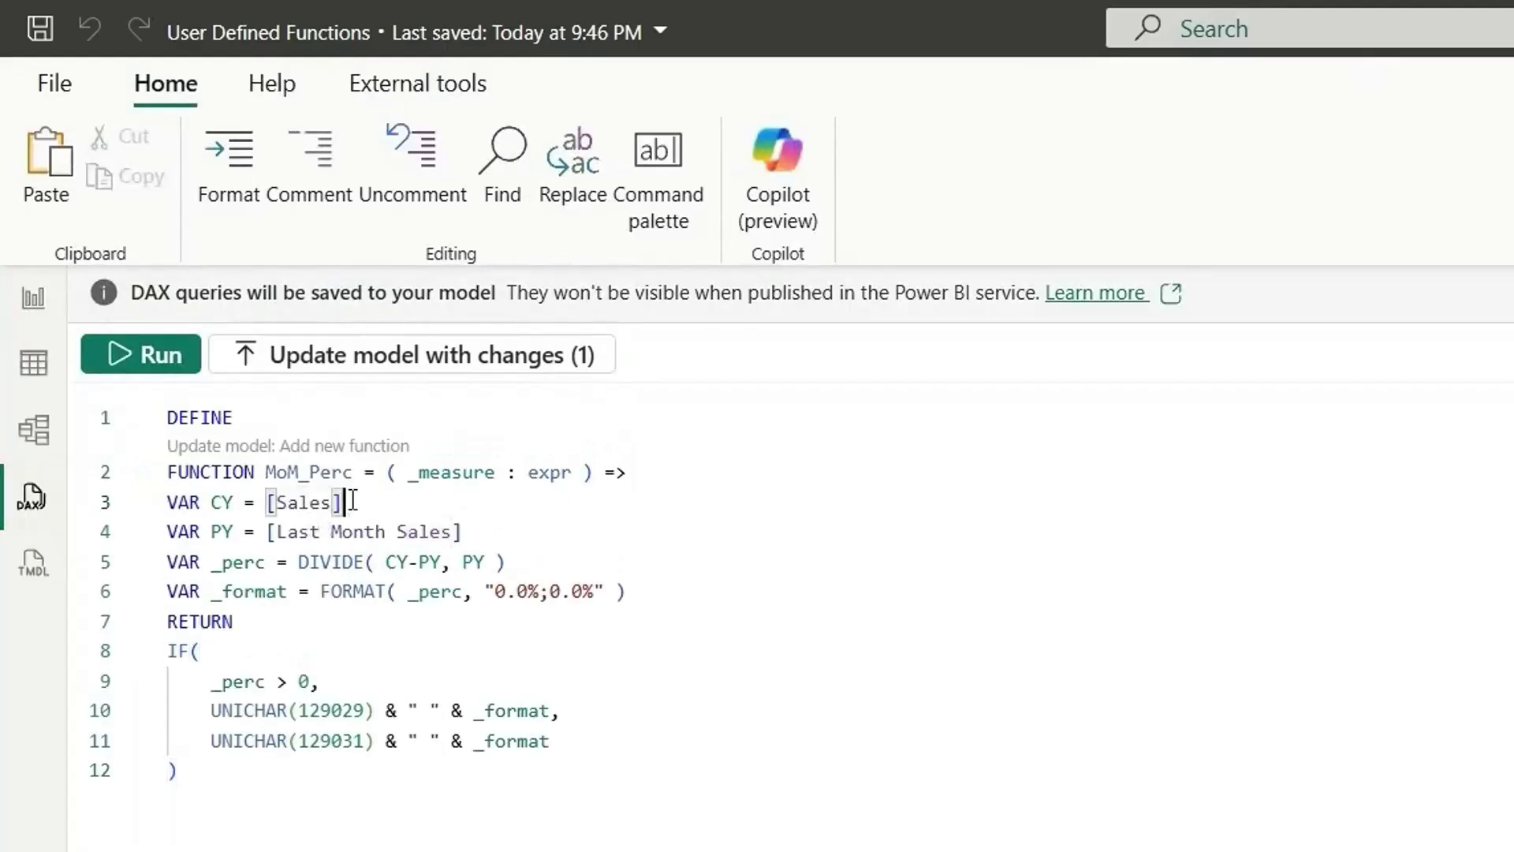
drag(338, 505, 269, 502)
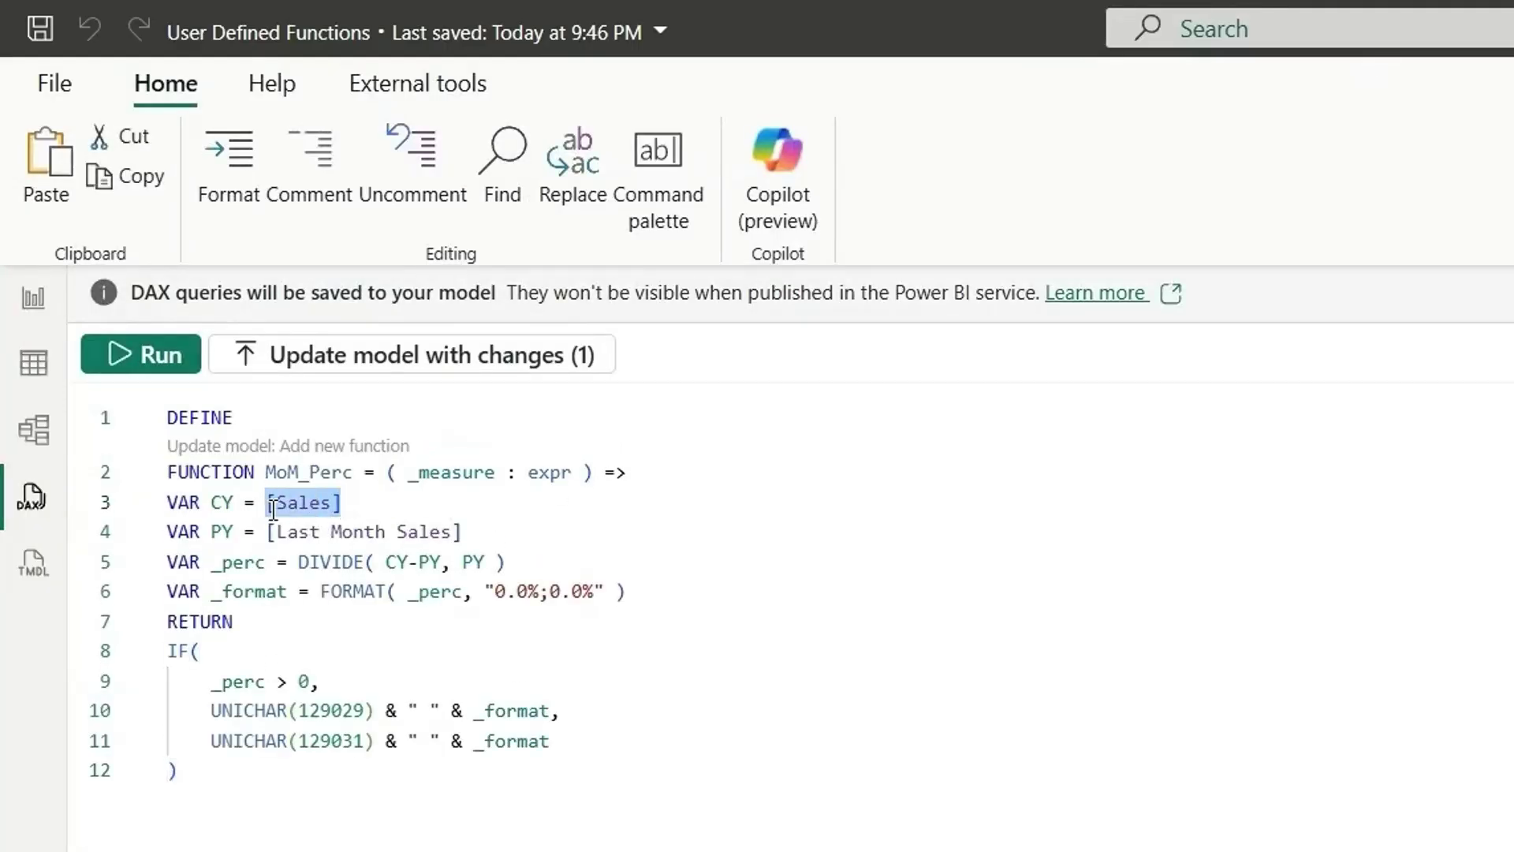
text(_measure)
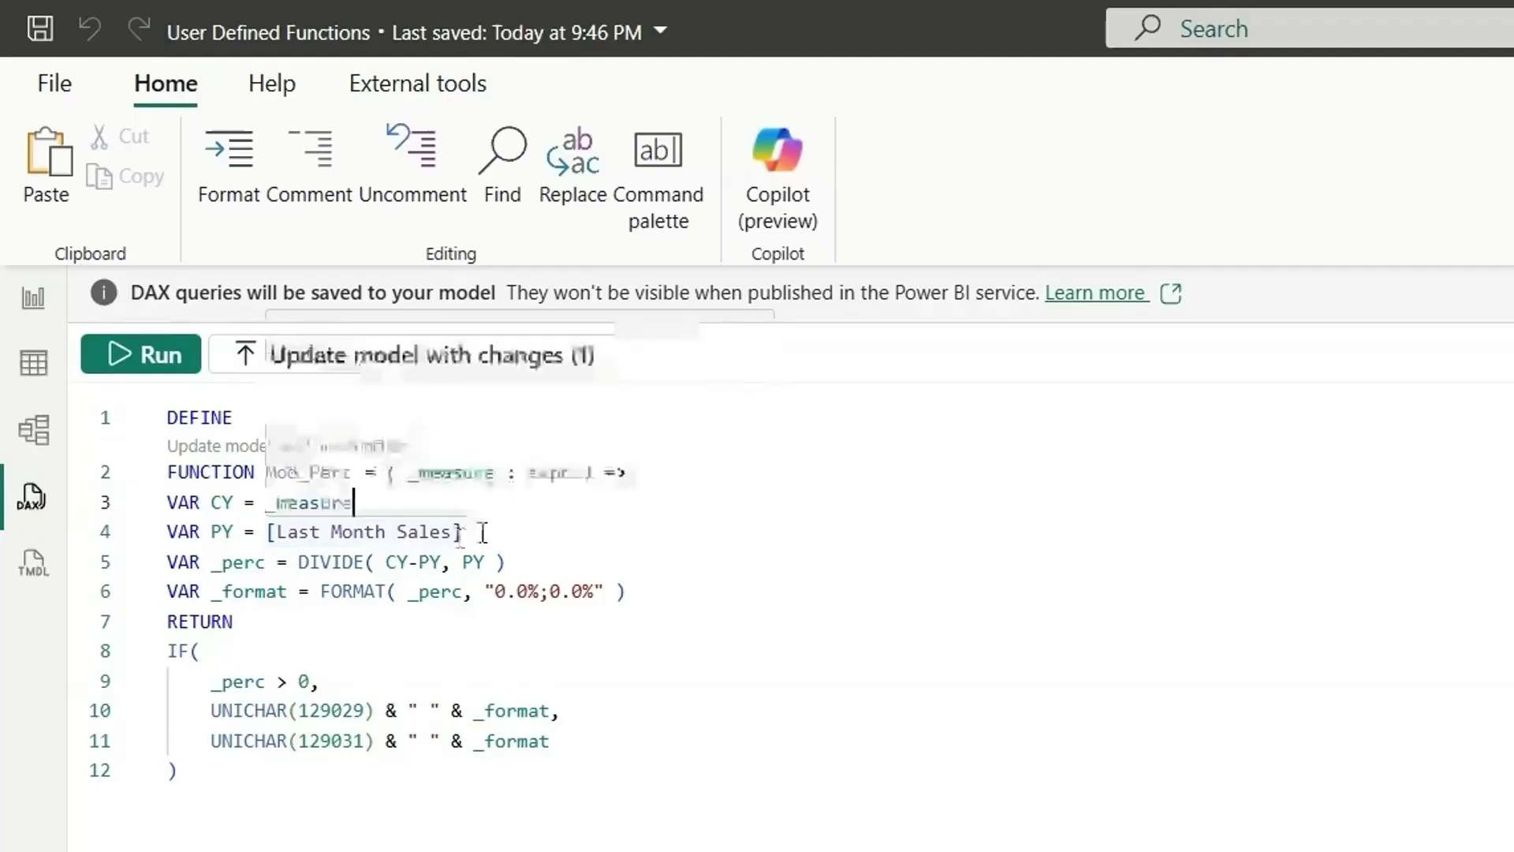
Replace [Last Month Sales] with a CALCULATE over _measure.
drag(460, 532, 267, 531)
key(BackSpace)
key(Return)
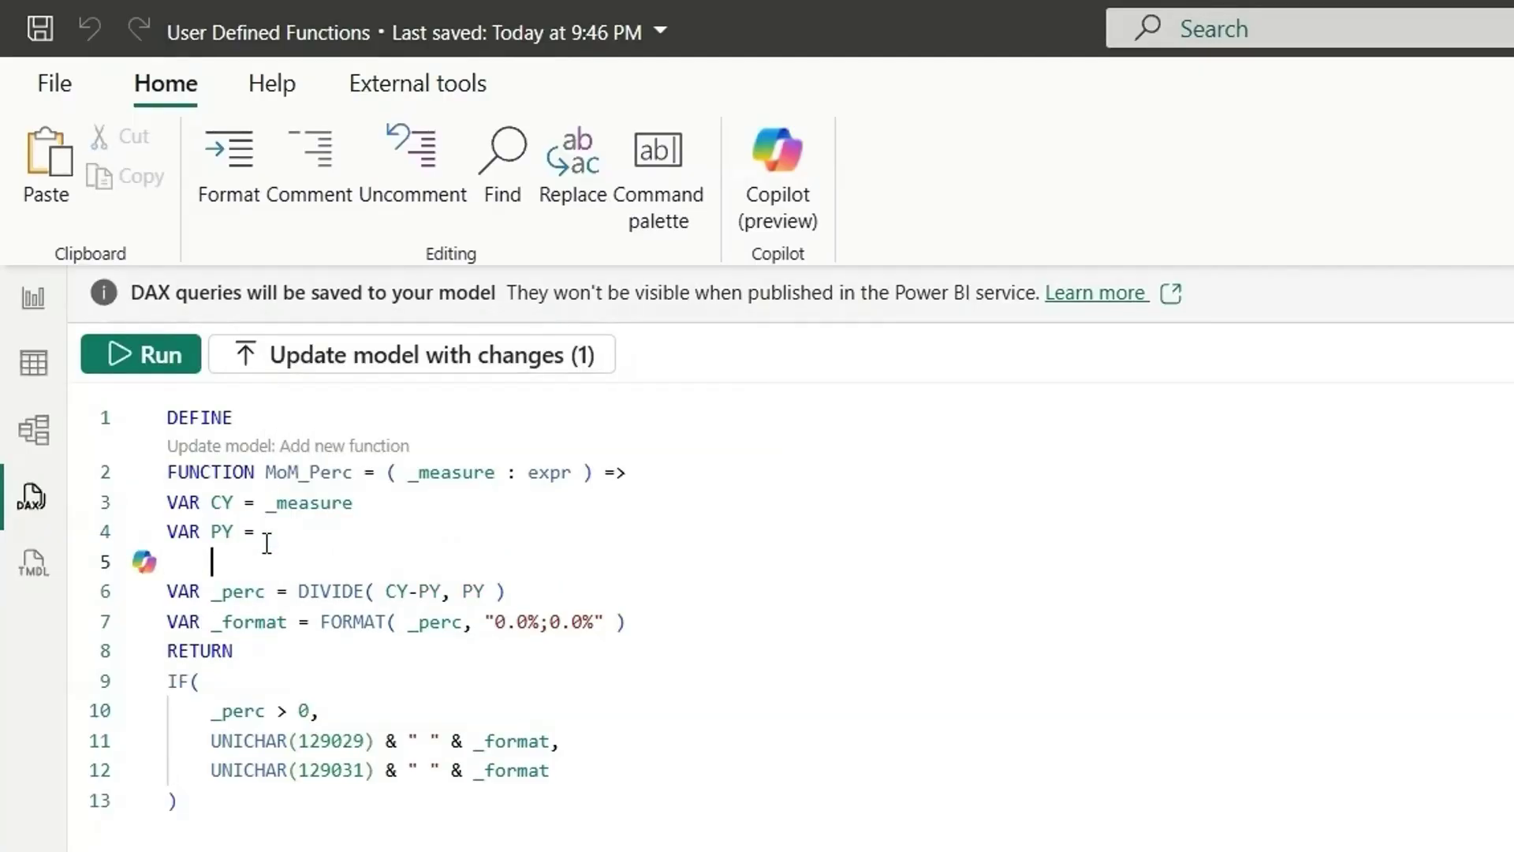
text(ca)
key(Tab)
key(Return)
text(_measure,)
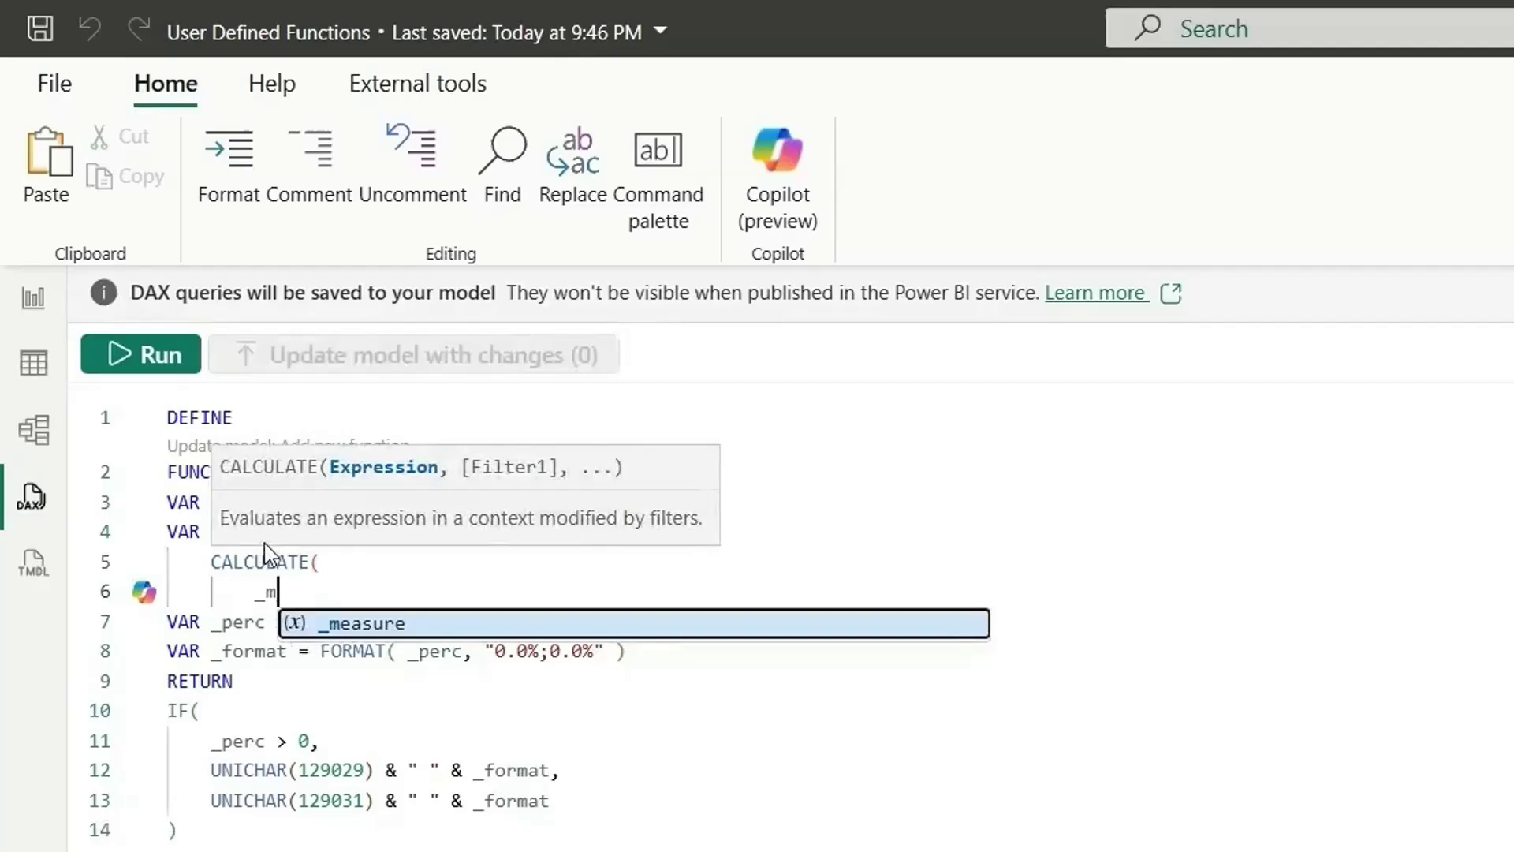
key(Return)
Add the DATEADD('Date Table'[Date], -1, MONTH) filter and close the CALCULATE.
text(dateadd)
key(Tab)
text(dat)
key(Down)
key(Tab)
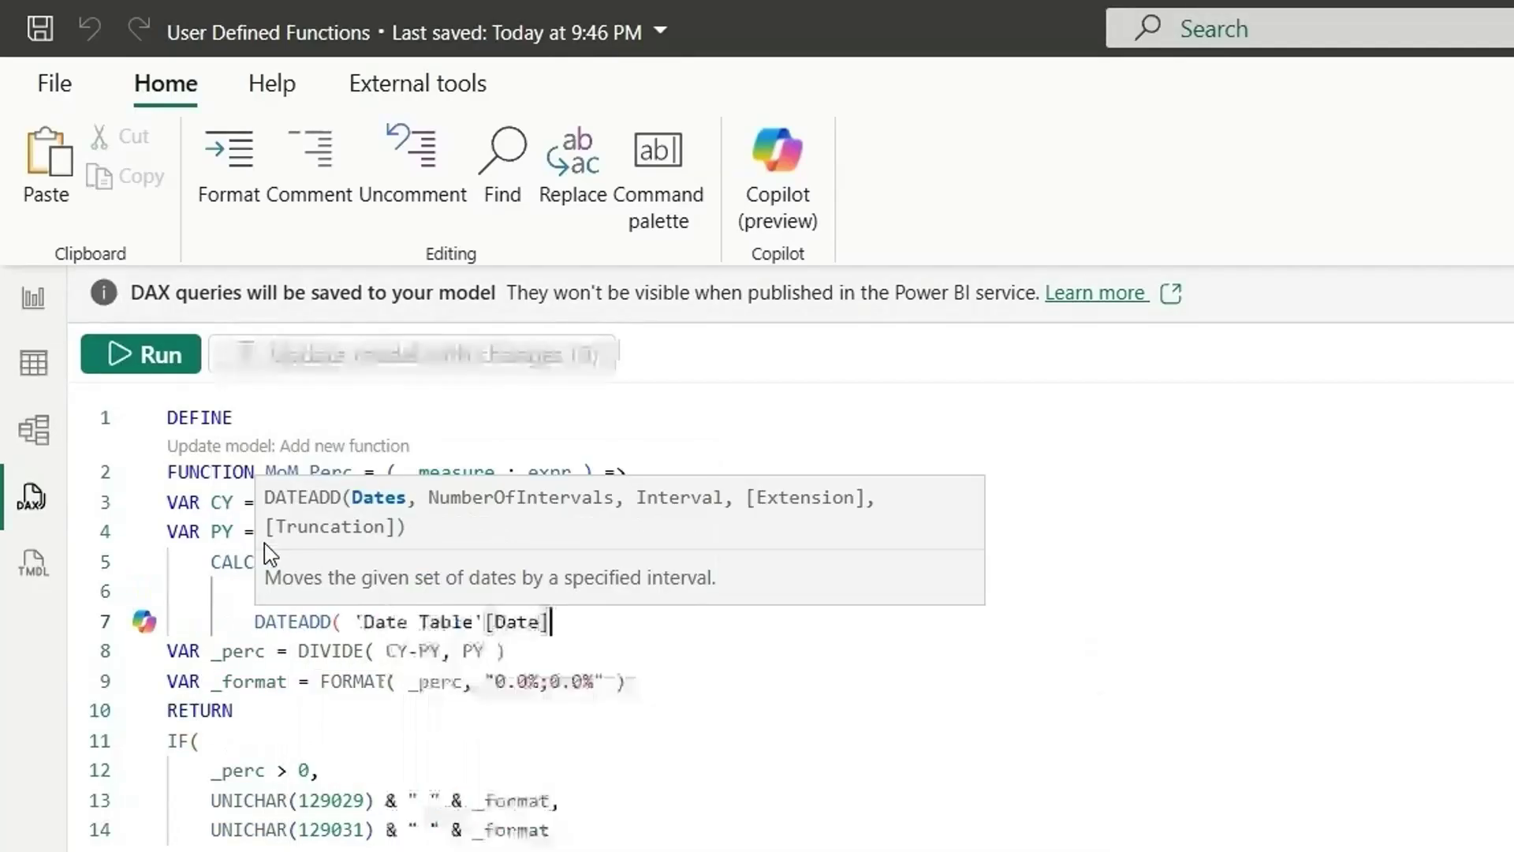
text(, -)
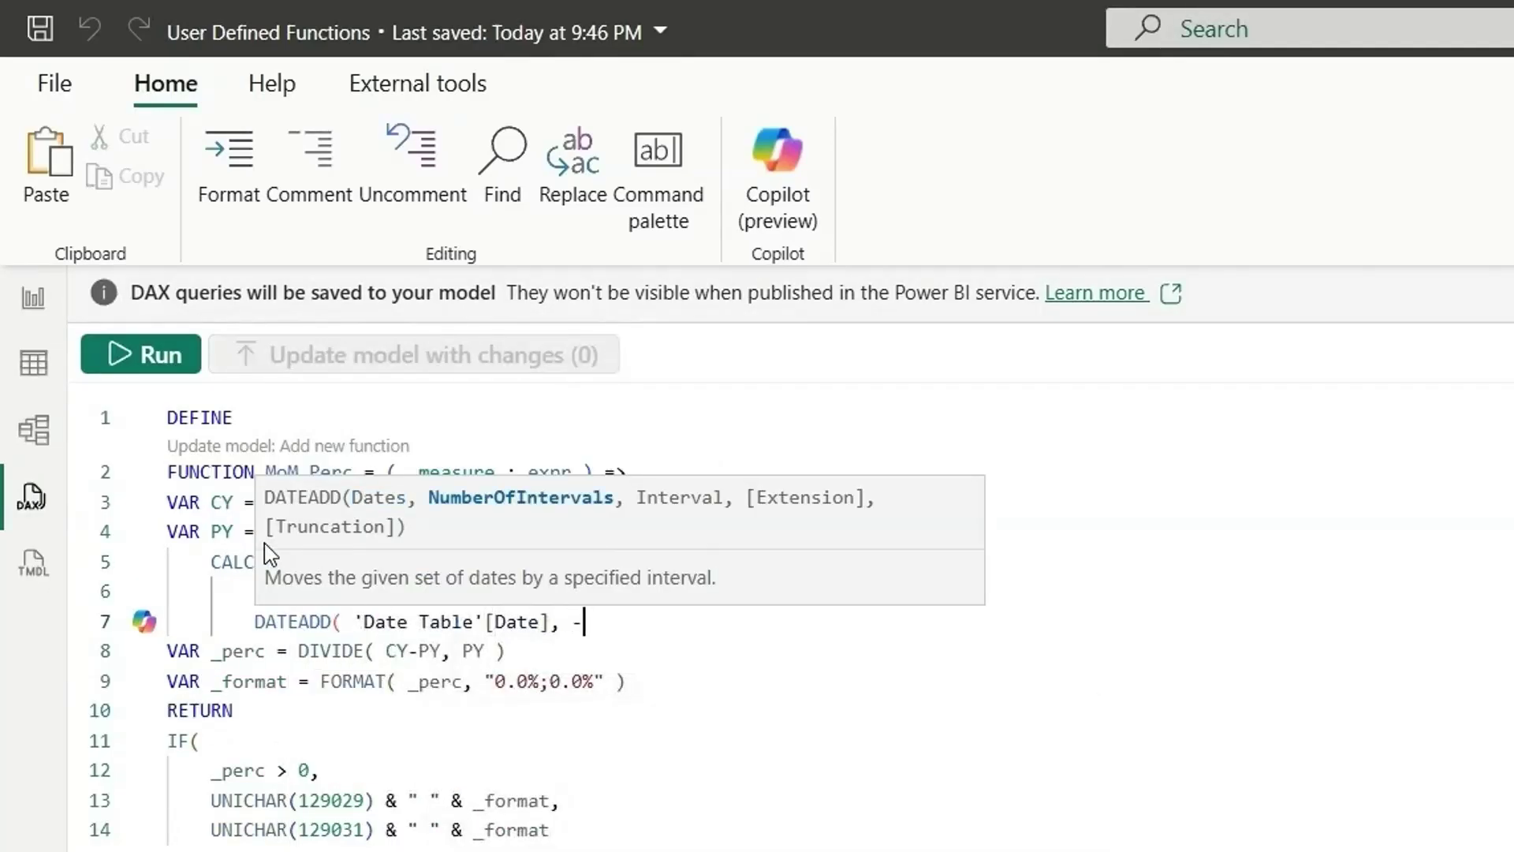
text(1, m)
key(Tab)
text())
key(Return)
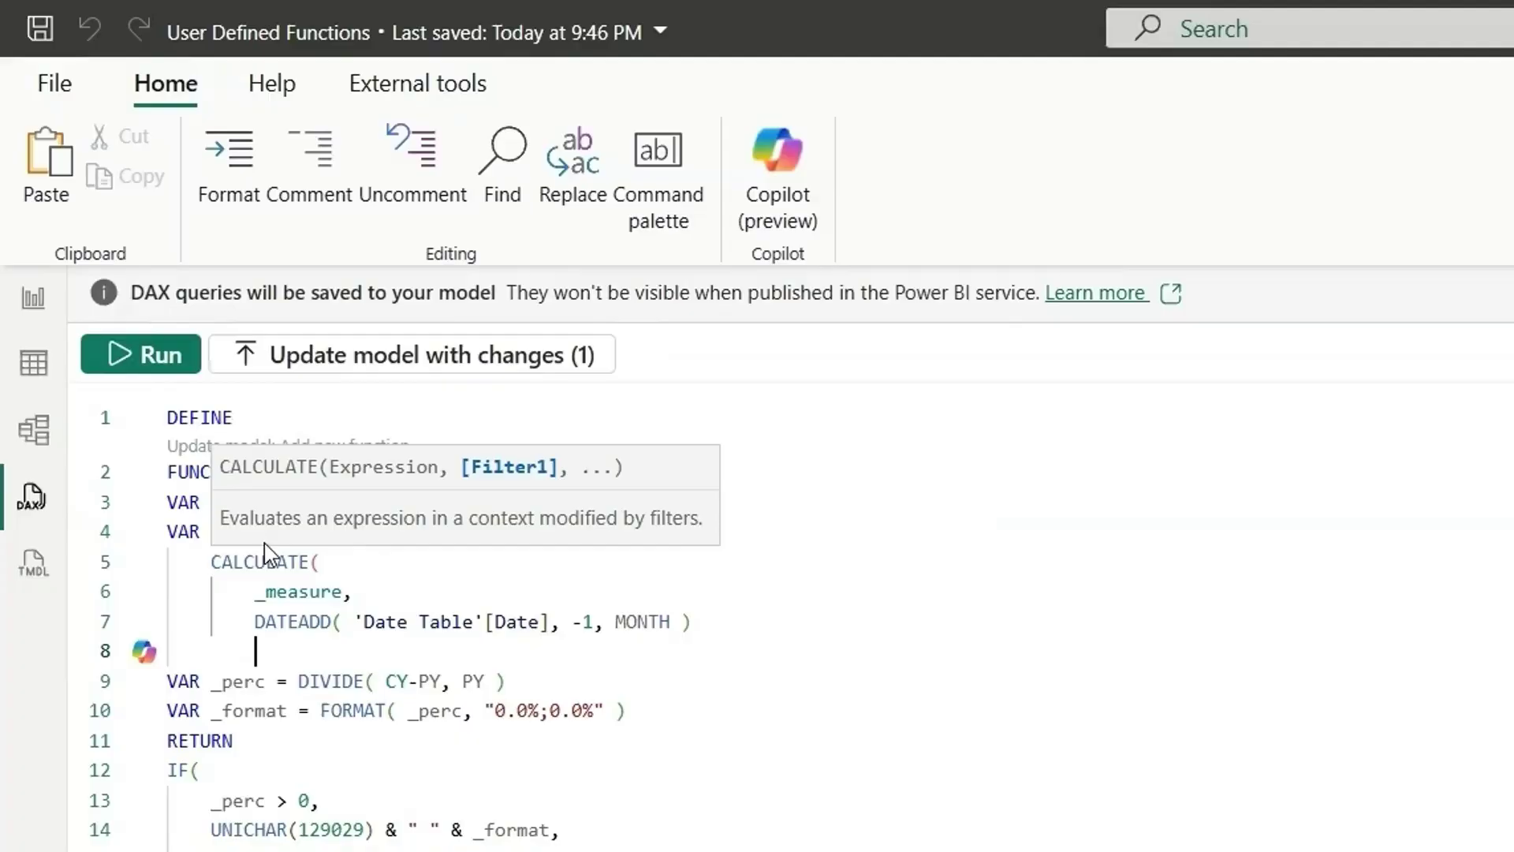
text())
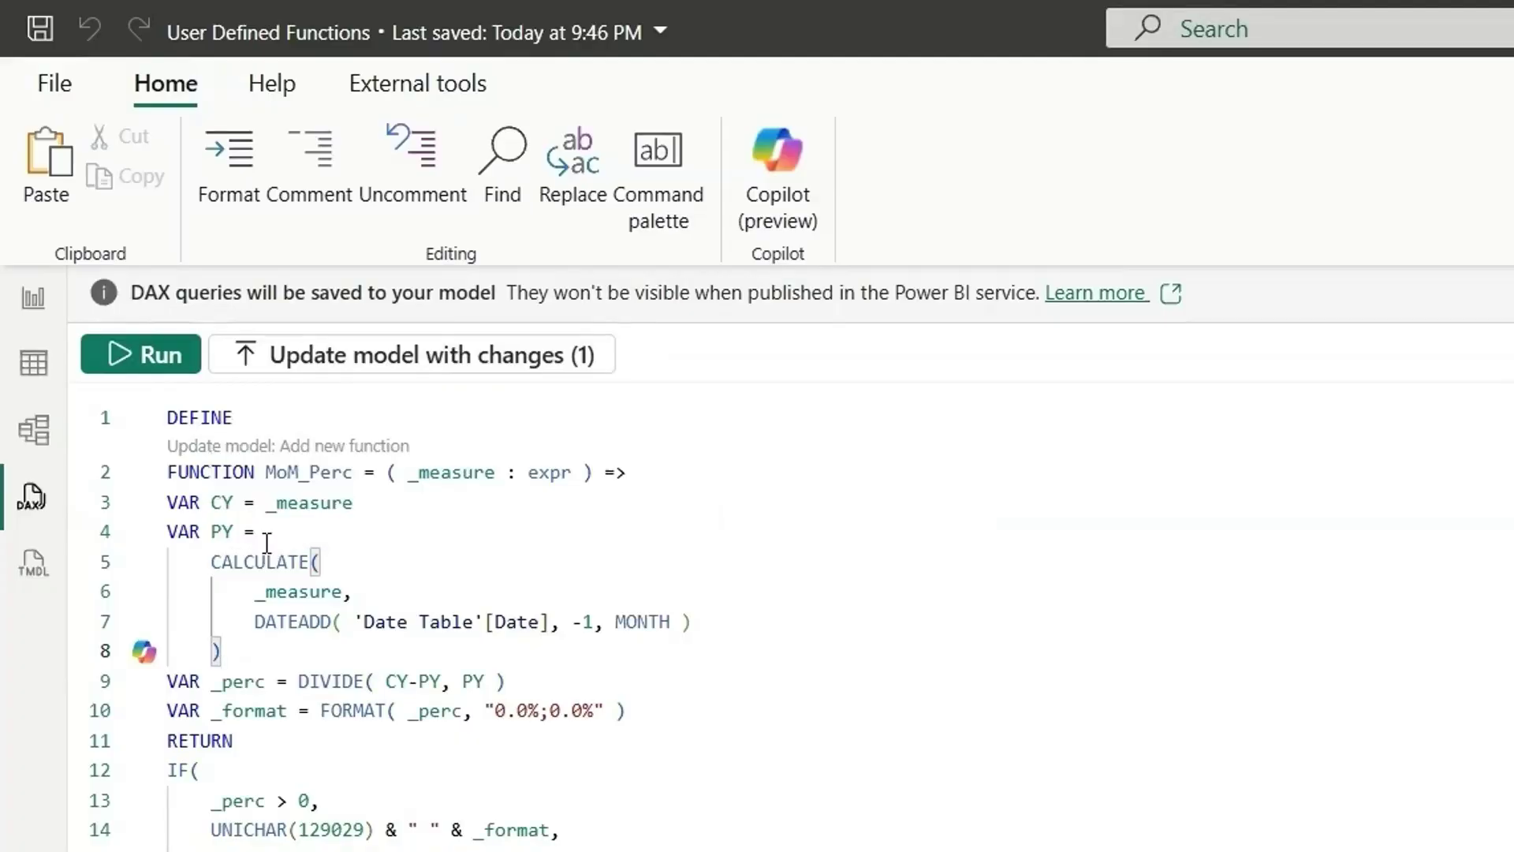
Start renaming the variables PY to PM and CY to CM.
click(227, 531)
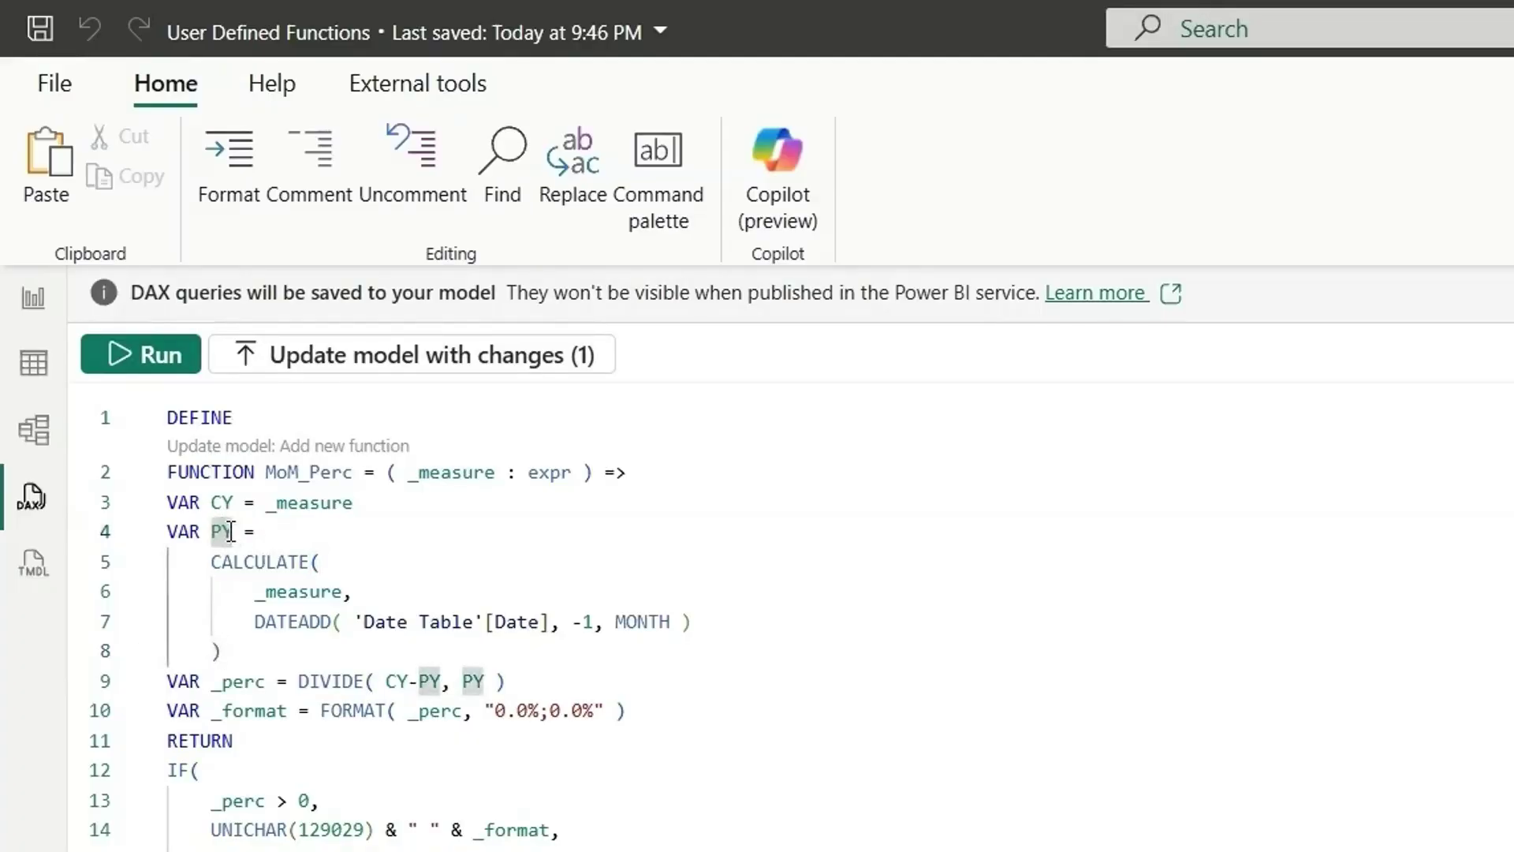
key(Delete)
text(M)
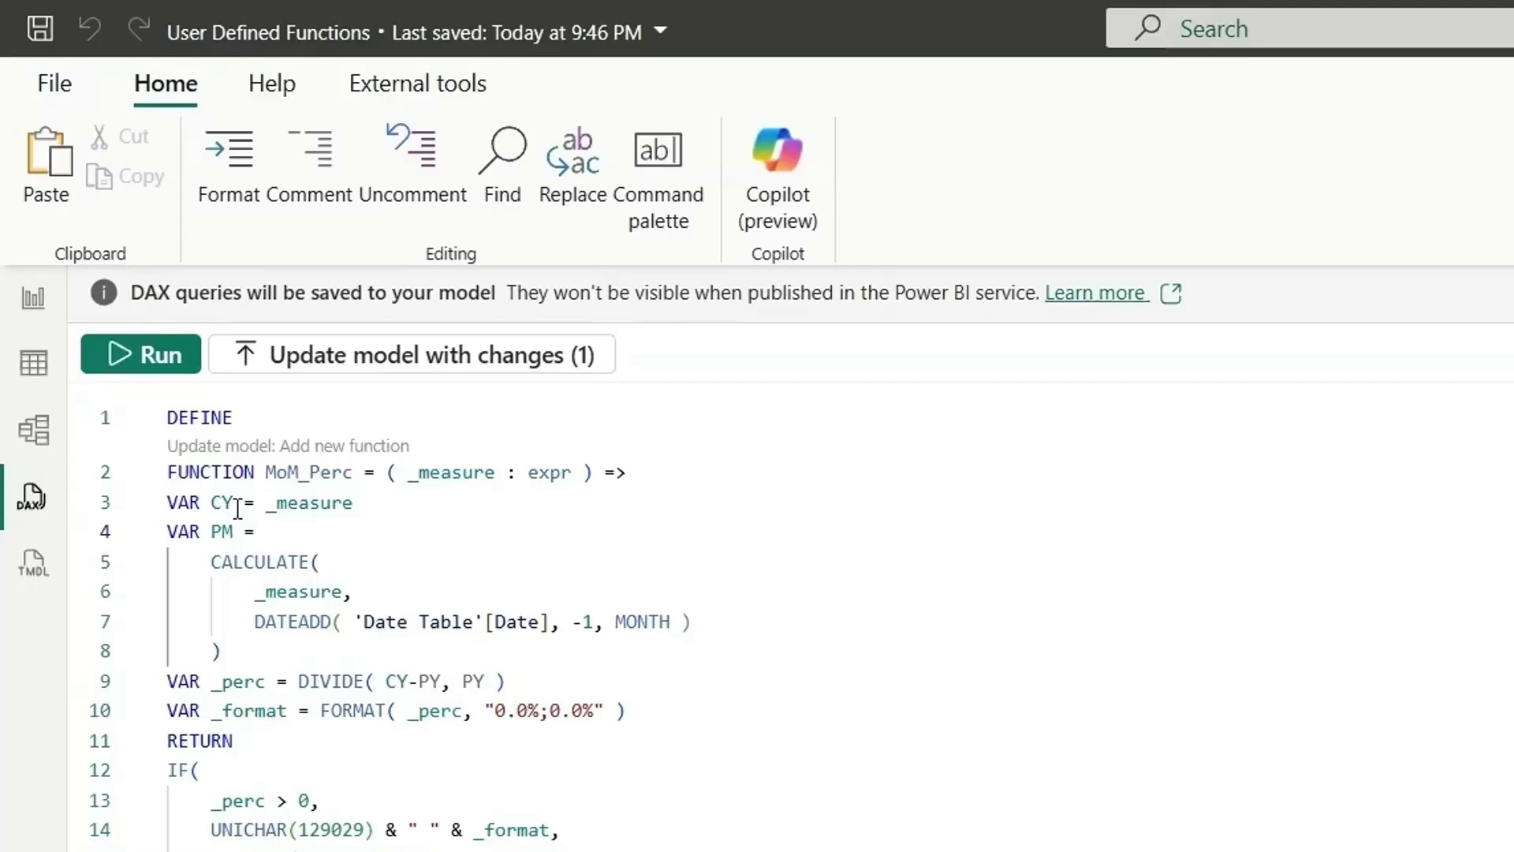
click(234, 502)
key(BackSpace)
Revert the variable names to CY and PY, then update the model with MoM_Perc.
text(M)
key(ctrl+z)
key(ctrl+z)
key(ctrl+z)
key(ctrl+z)
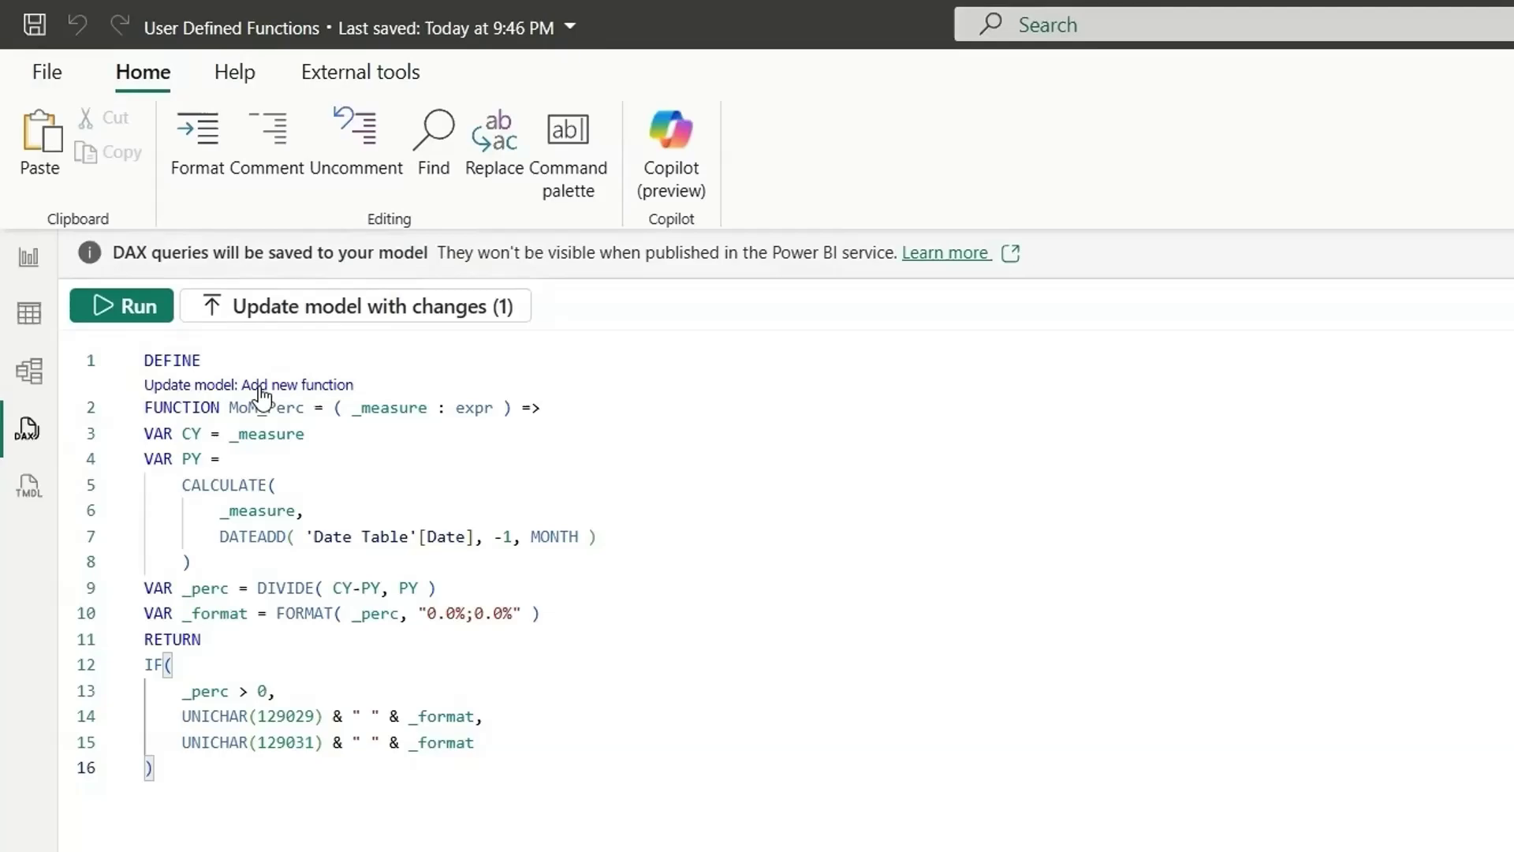
click(263, 386)
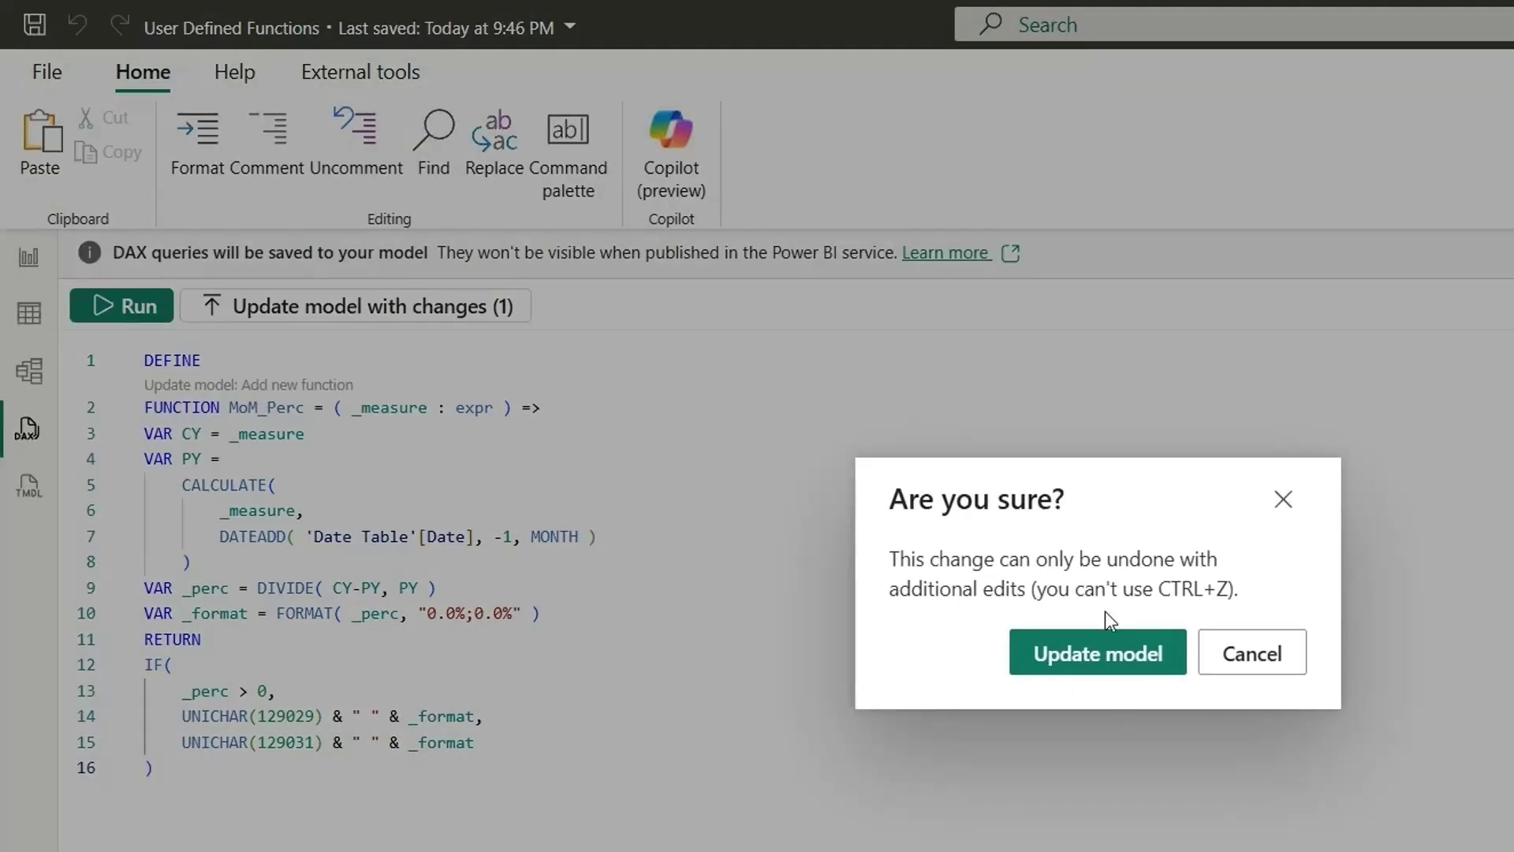
click(1098, 659)
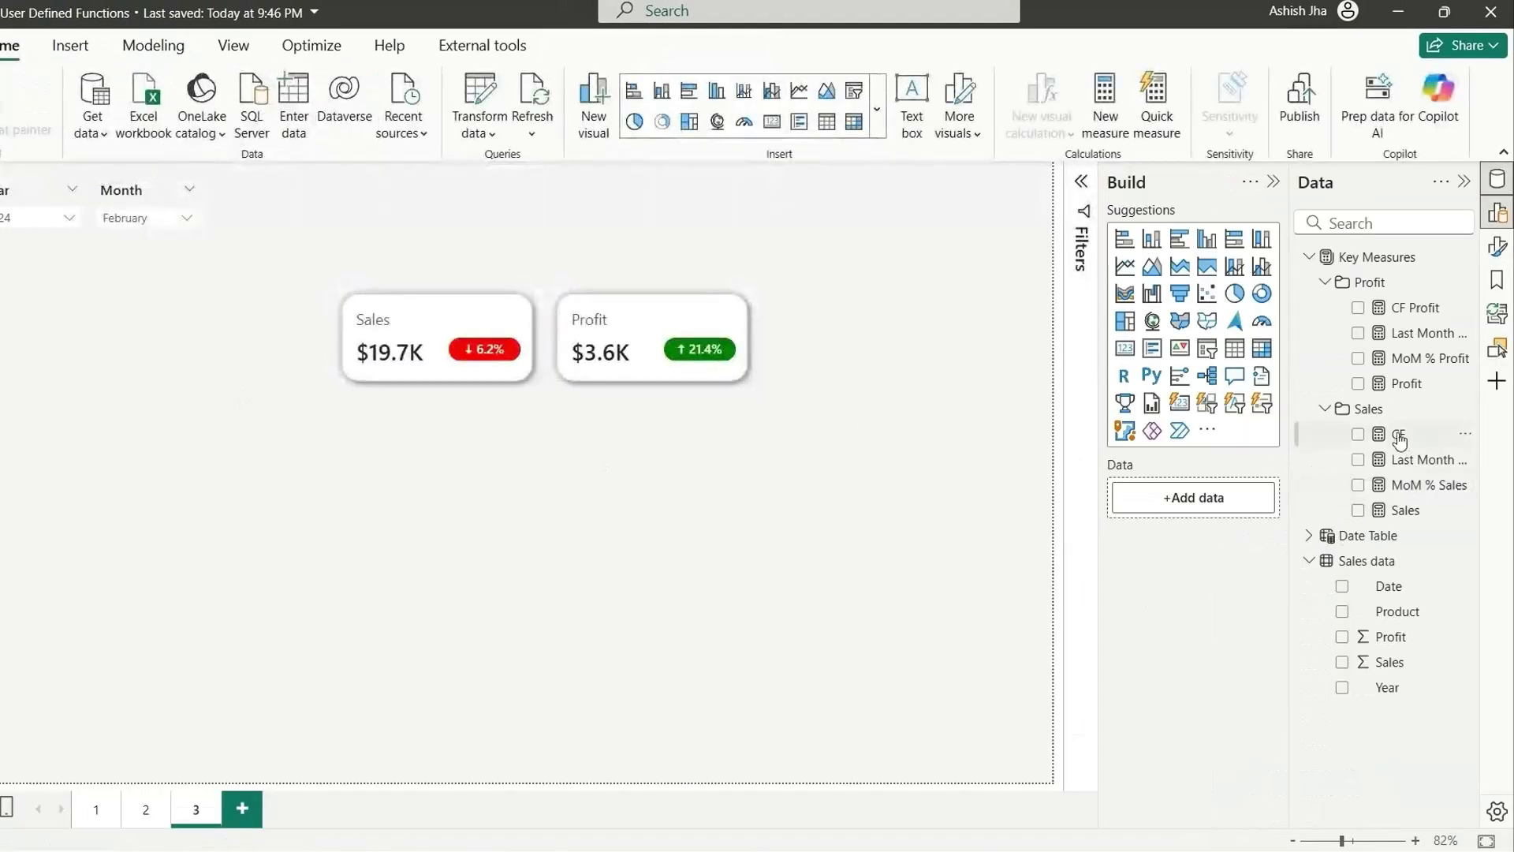
Add and commit a new measure MOM Sales = MoM_Perc( [Sales] ).
click(1392, 310)
click(677, 110)
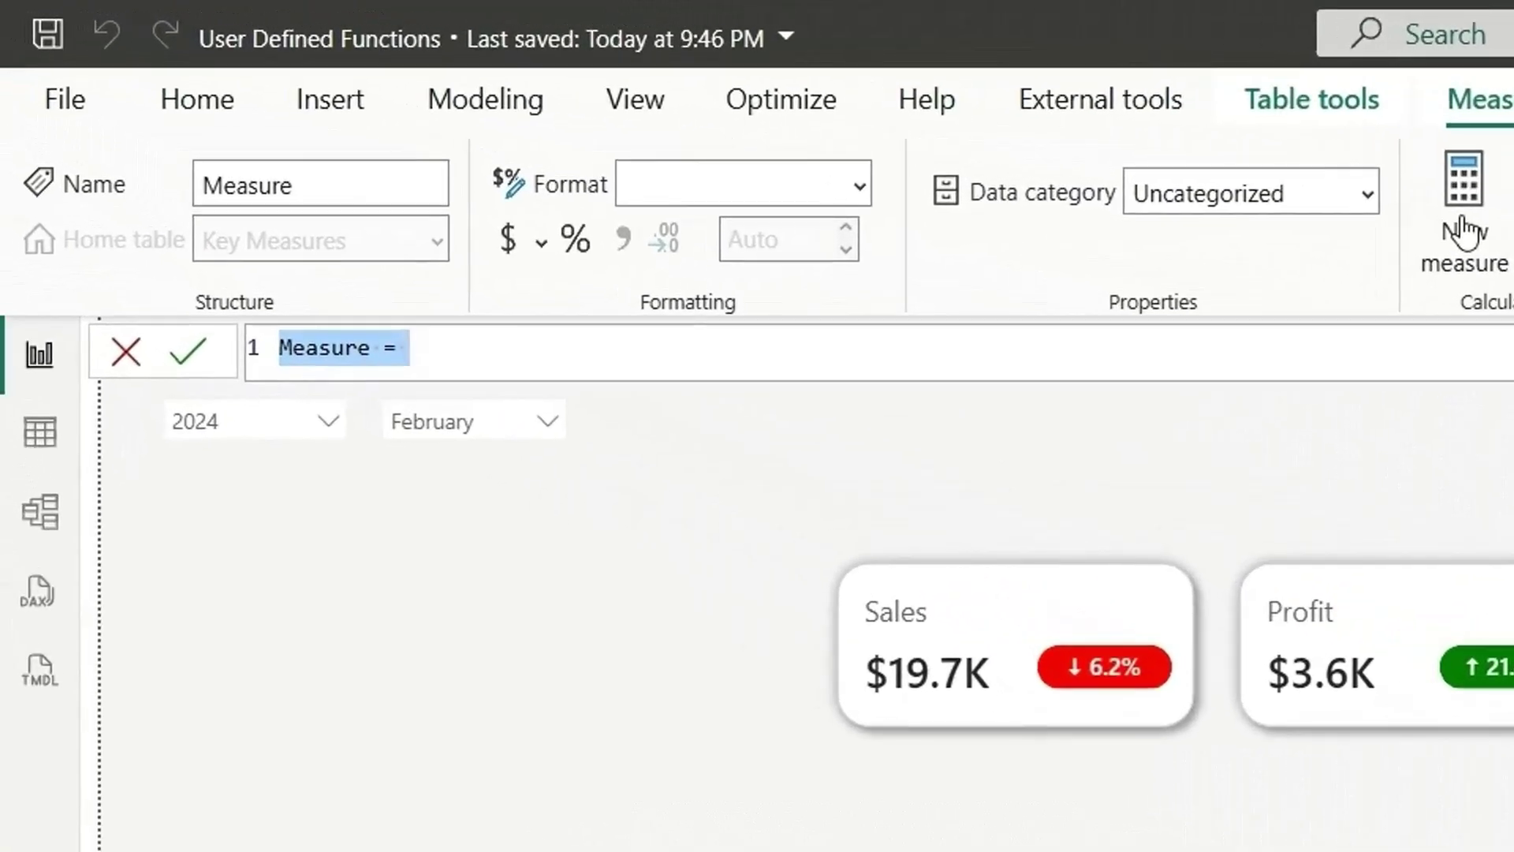
text(MOM Sales = )
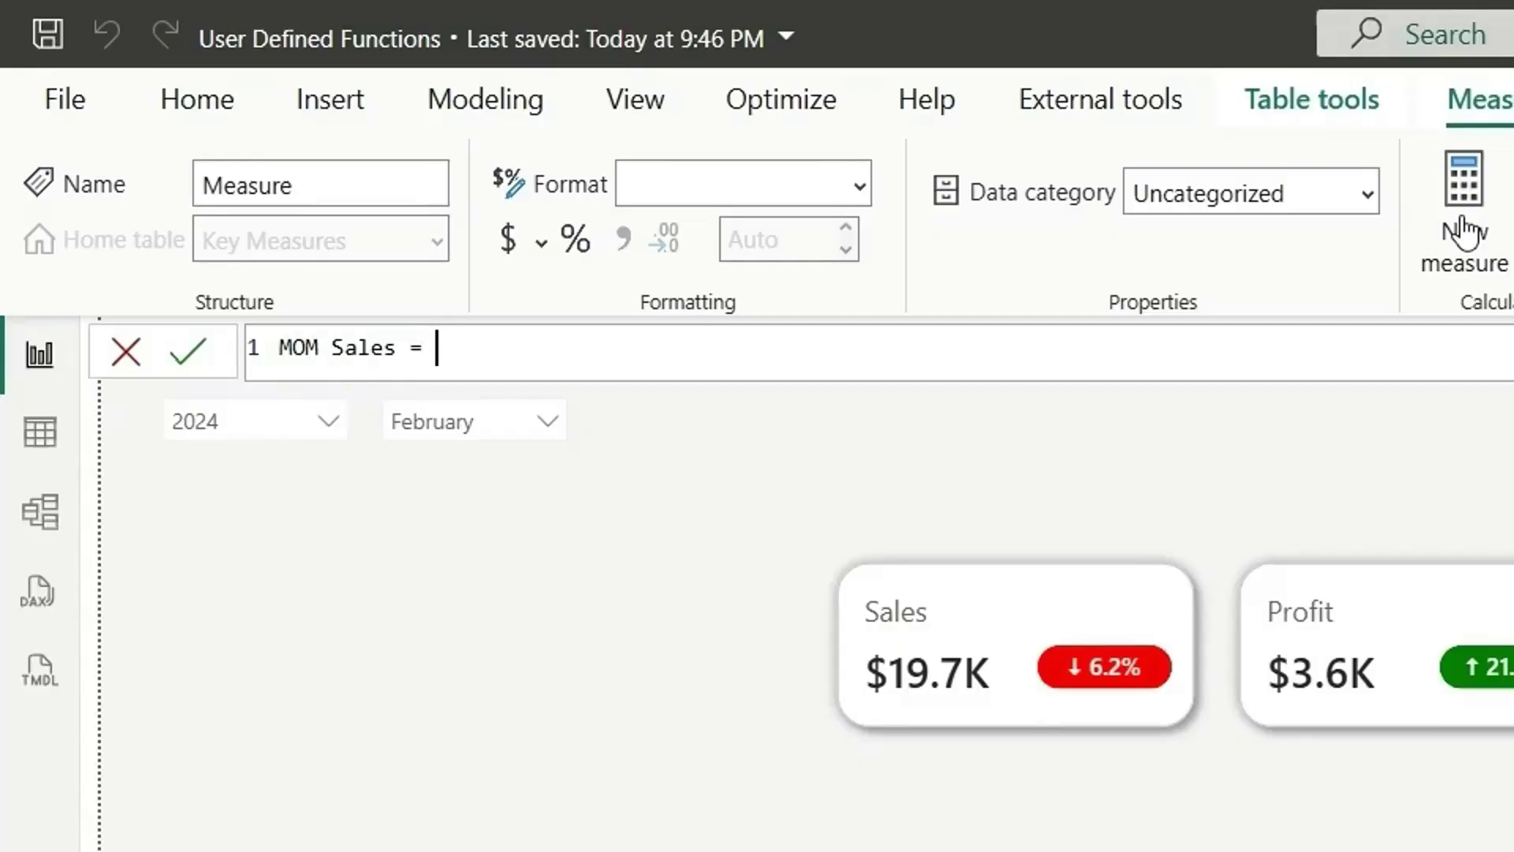
text(mom)
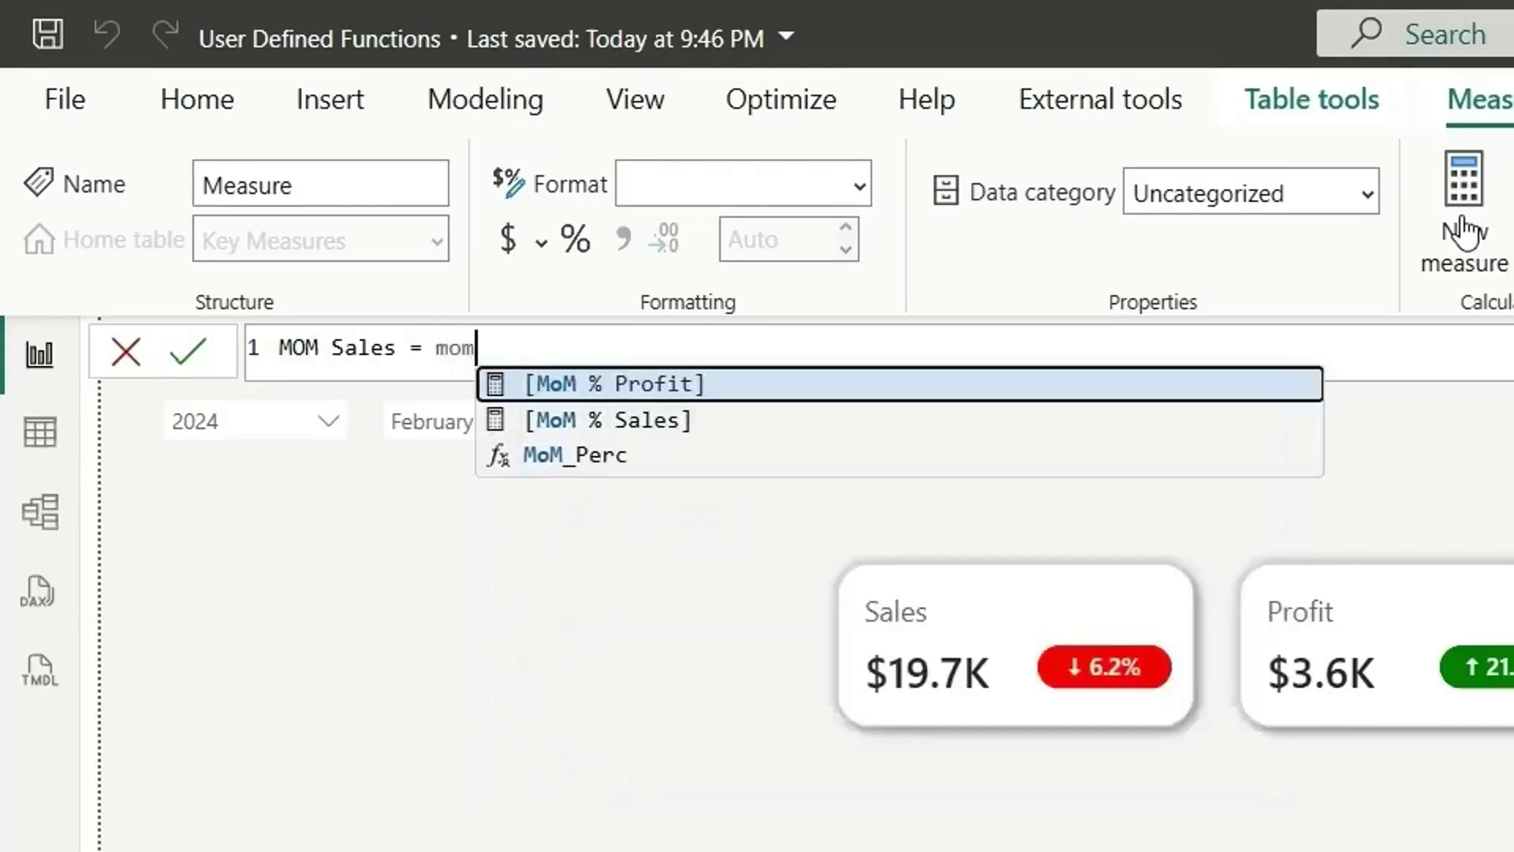
key(Down)
key(Down)
key(Tab)
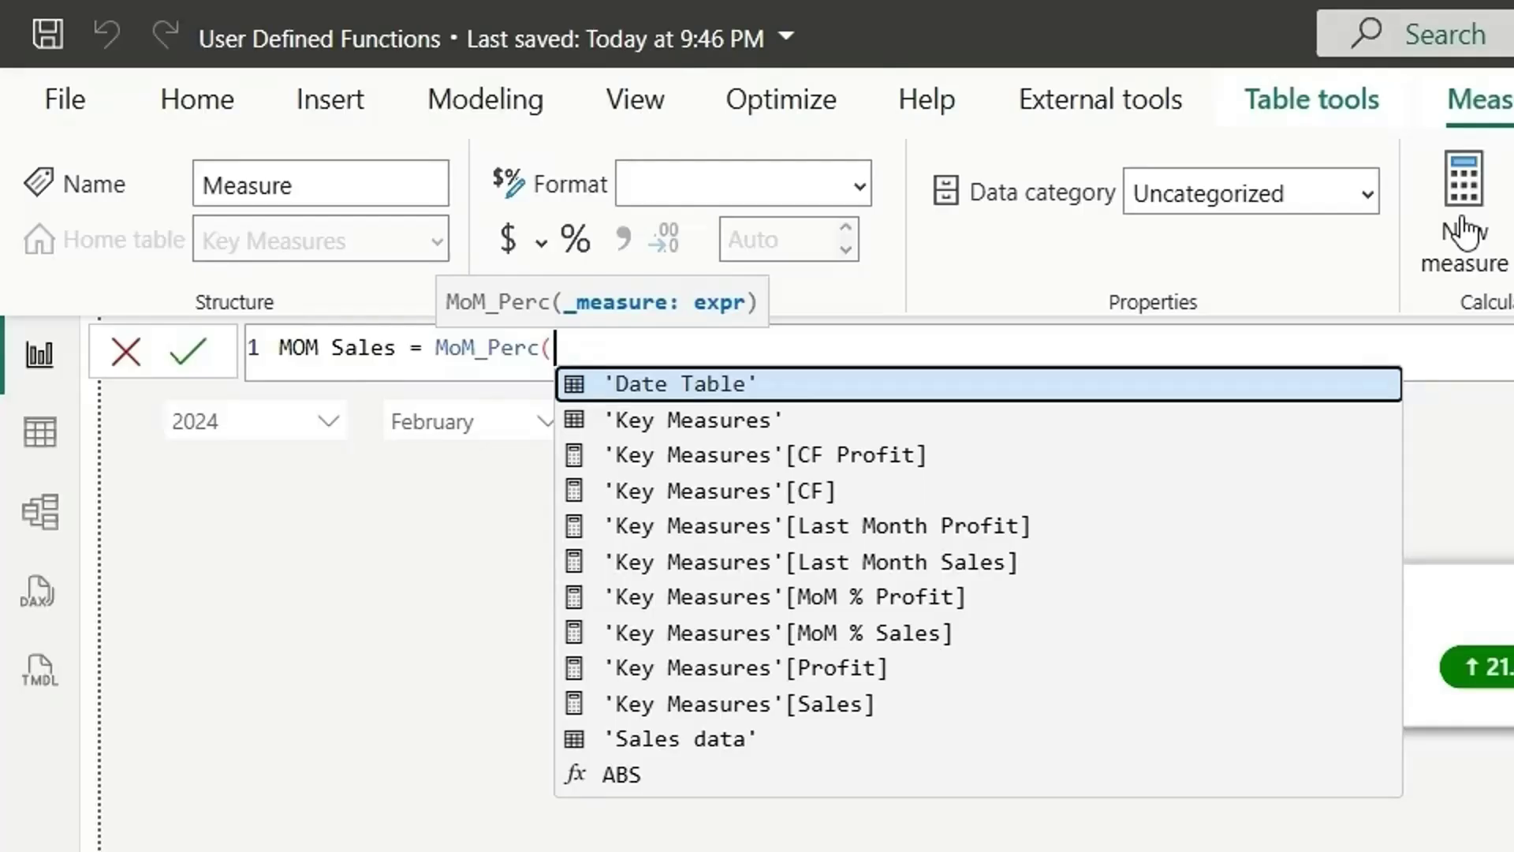
text([Sales] ))
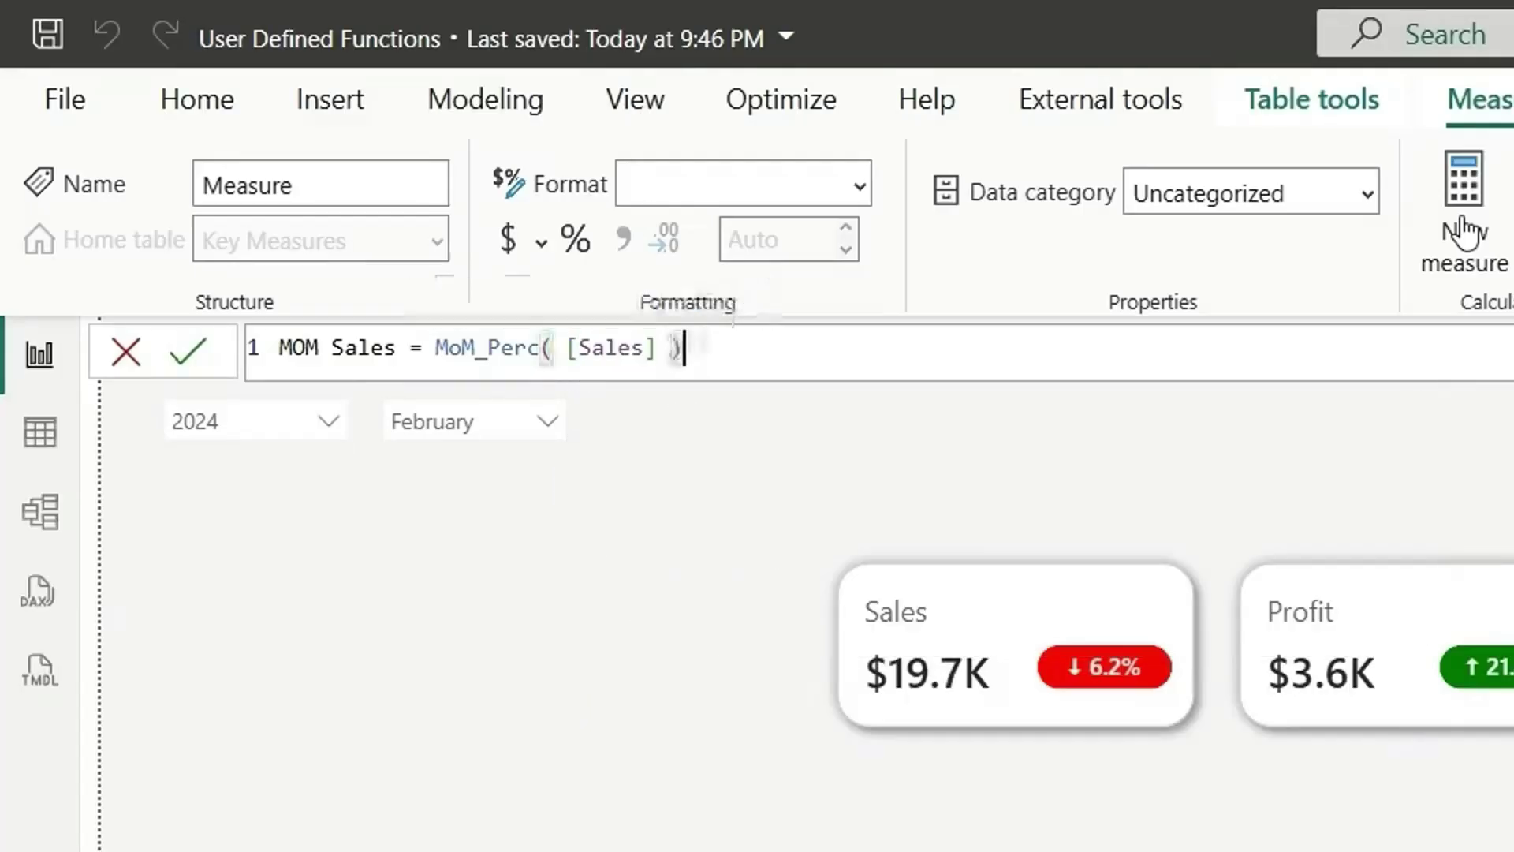
key(Return)
click(575, 460)
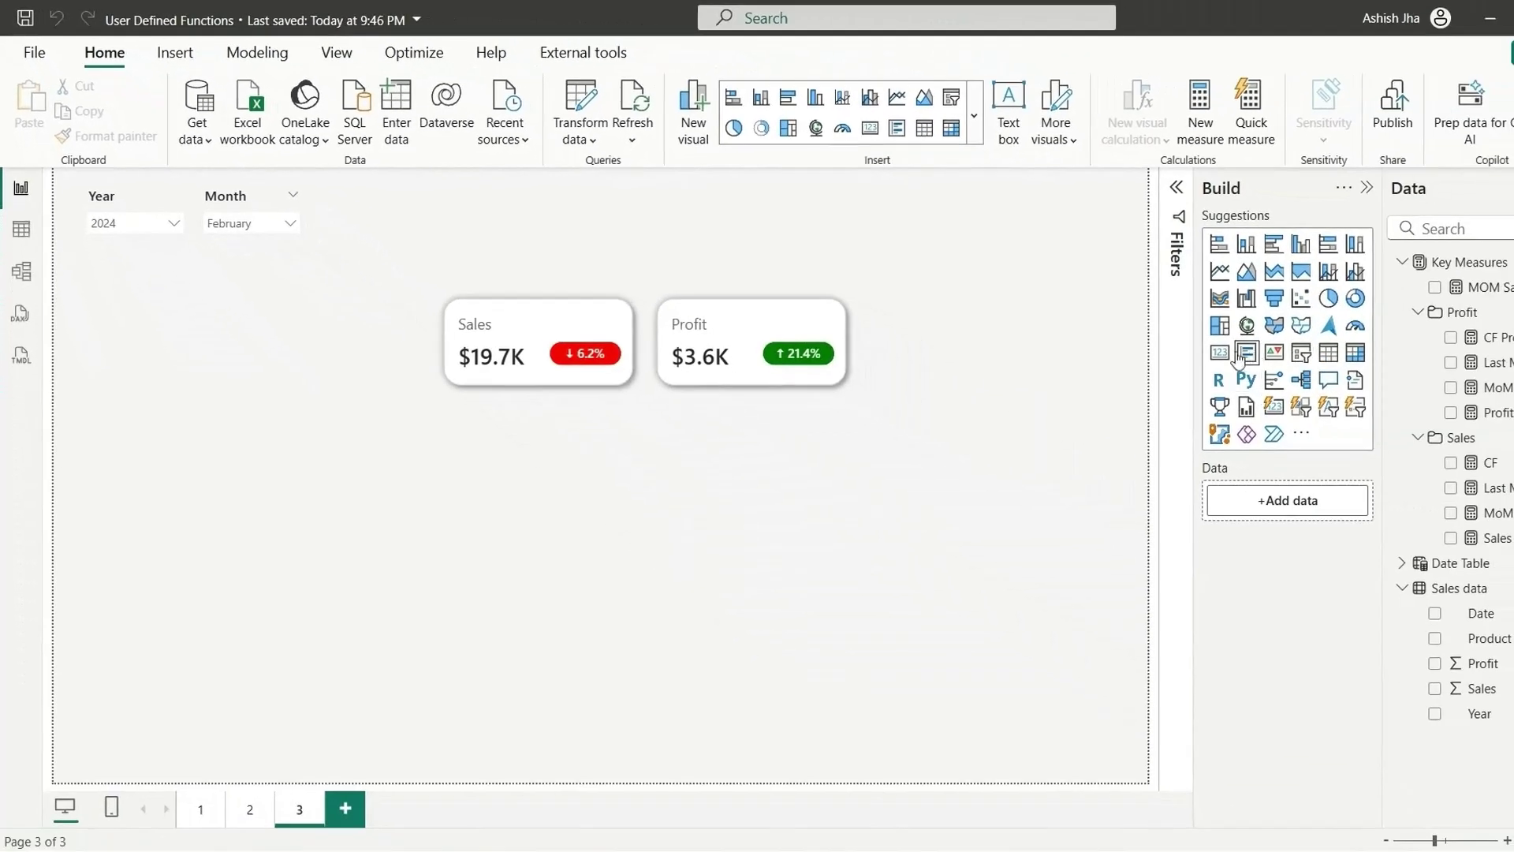
Add a card visual showing MOM Sales, which reads ↓ 6.2%.
click(1219, 352)
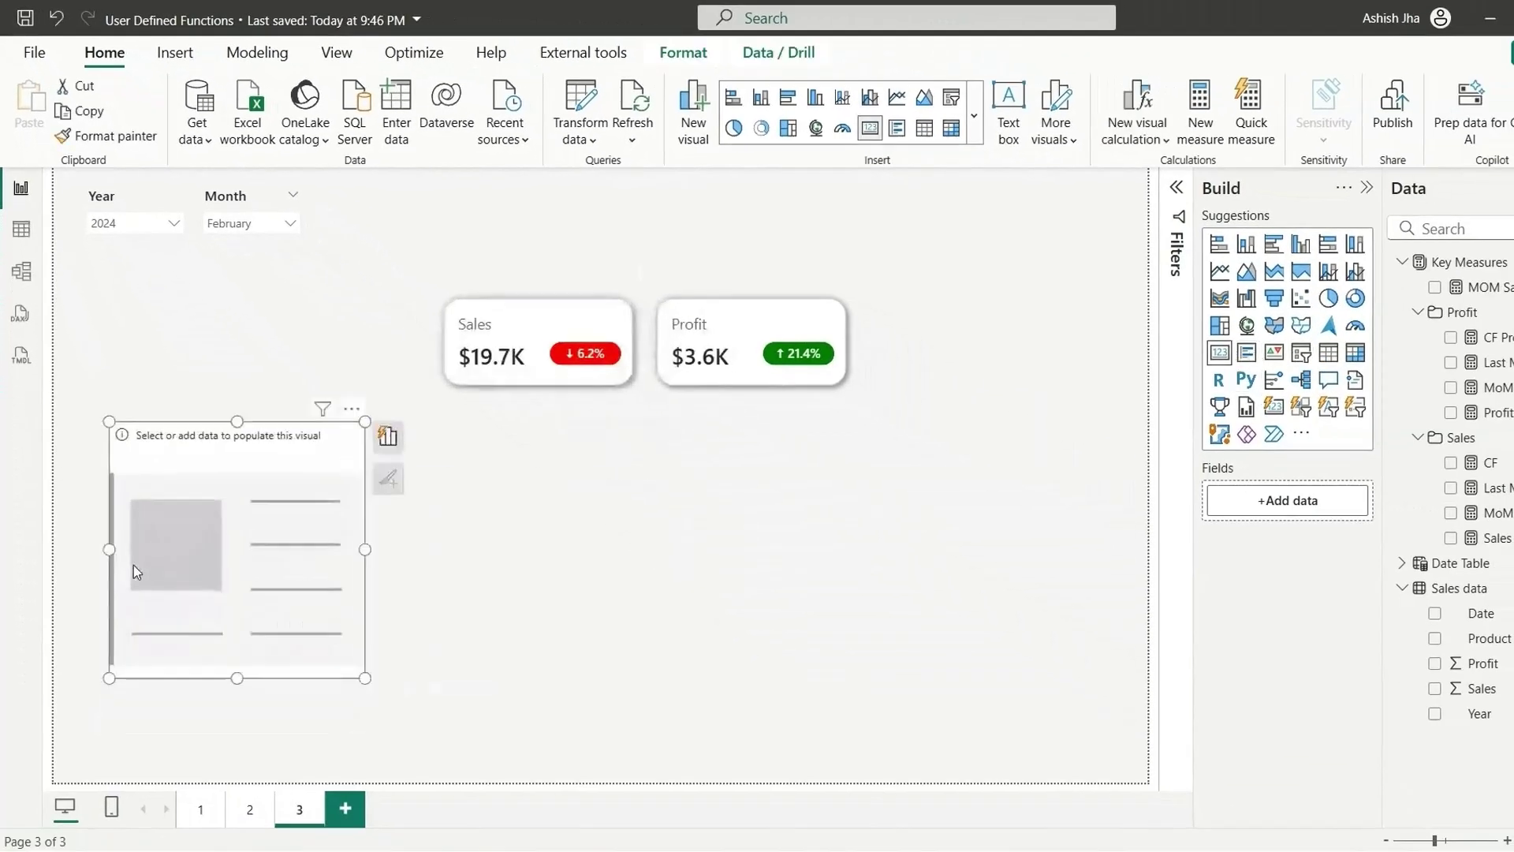
click(1472, 291)
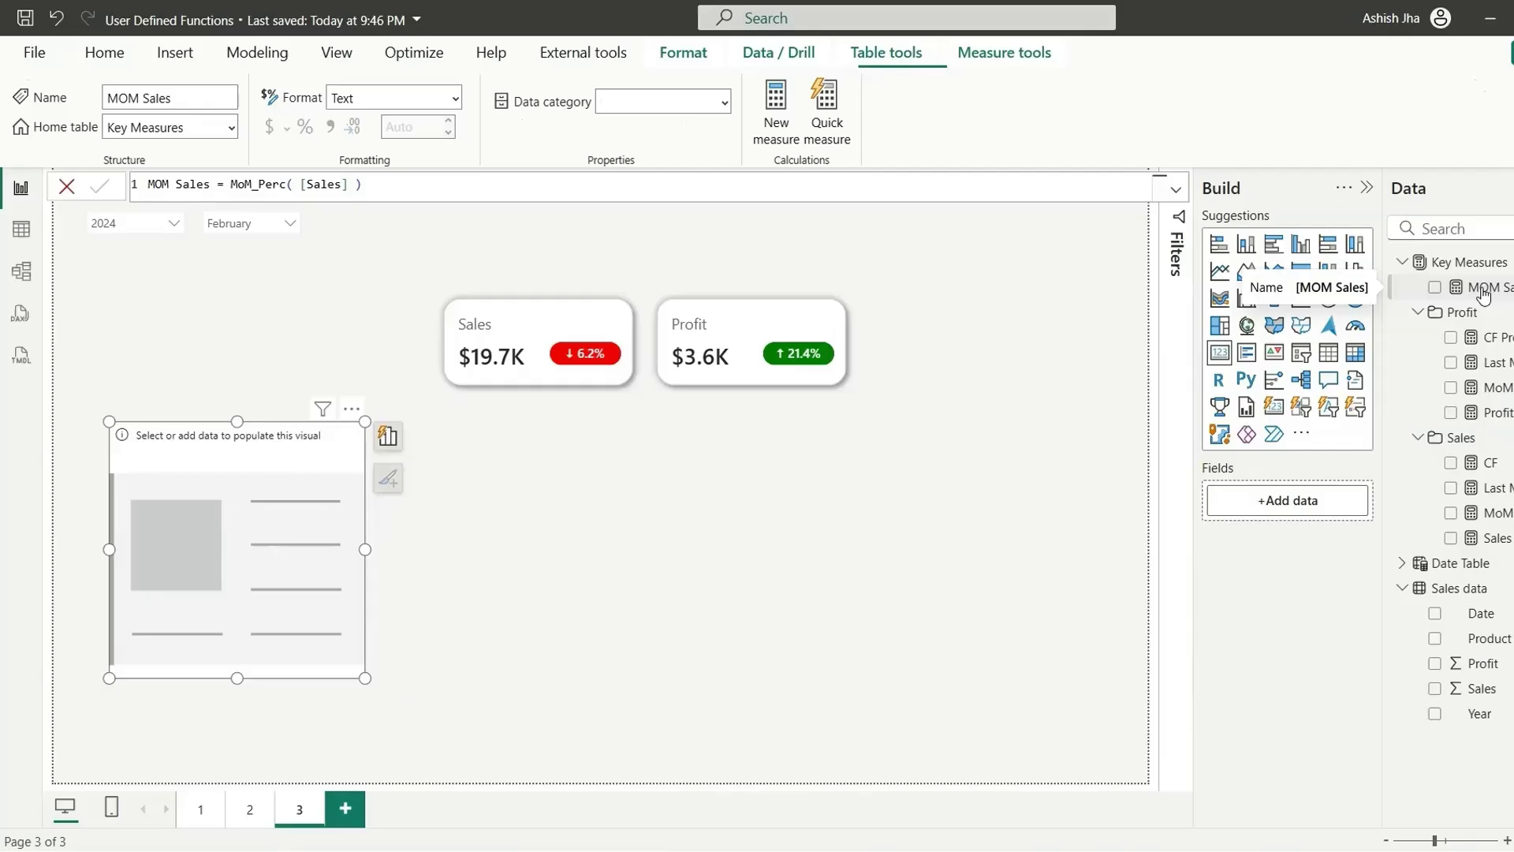
click(1436, 289)
click(584, 352)
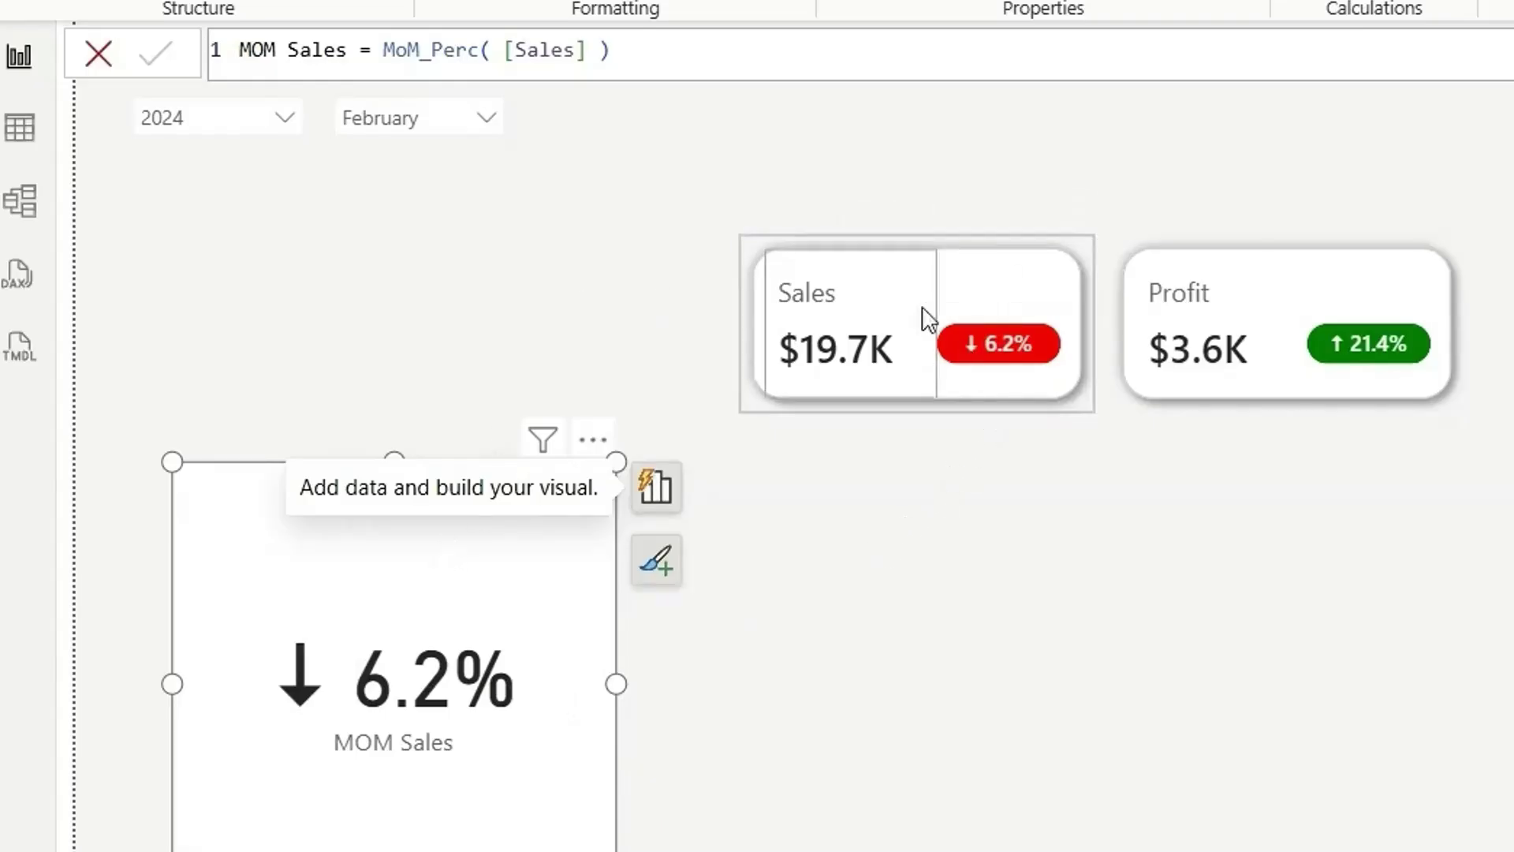
drag(612, 50, 240, 49)
Change the formula to MOM Profit = MoM_Perc( [Profit] ) and show it in the card (↑ 21.4%).
click(240, 50)
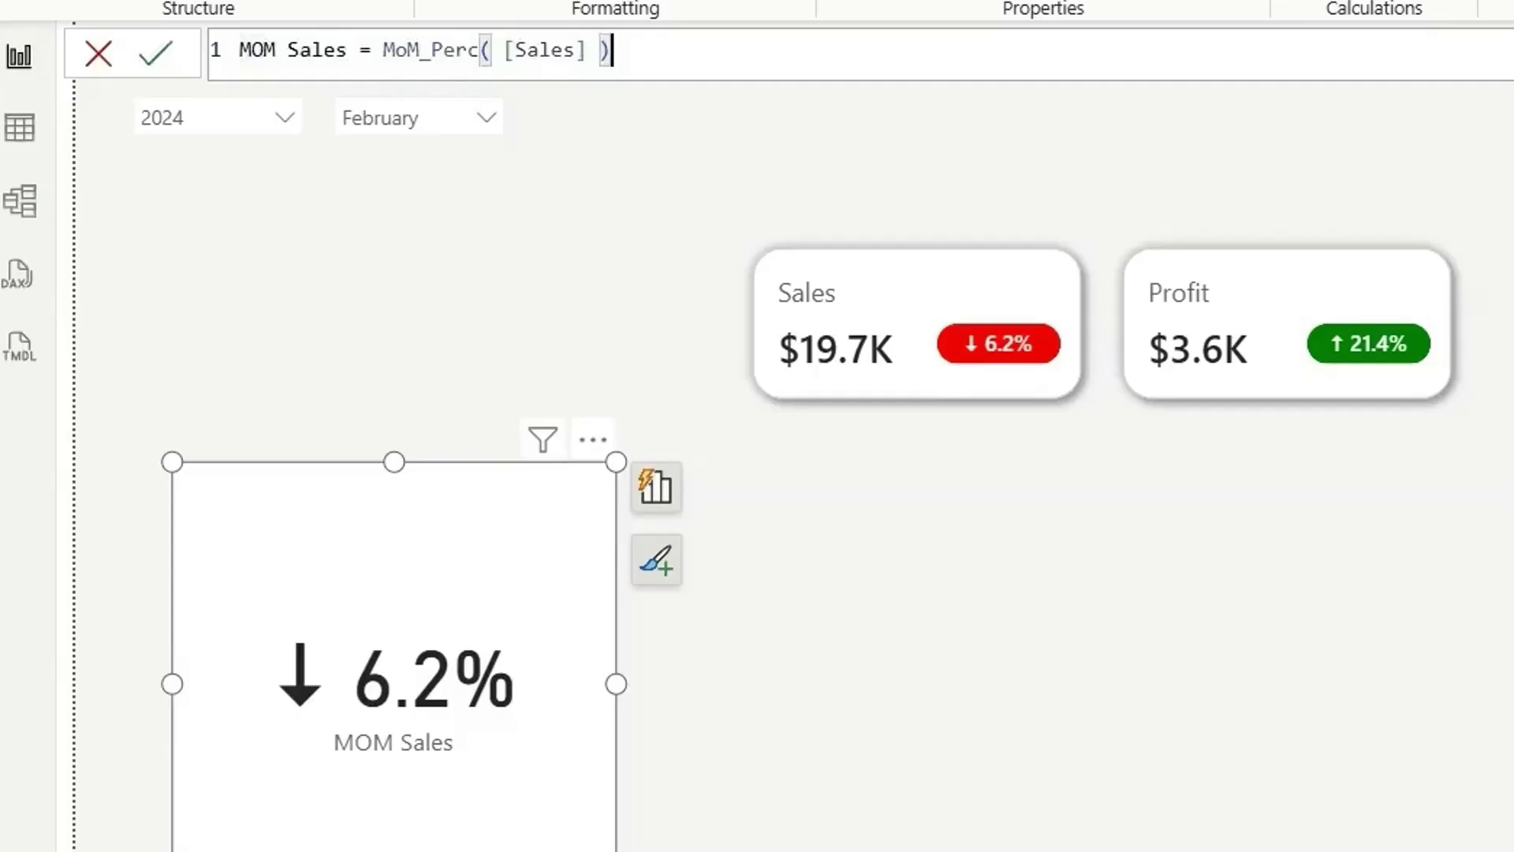
double_click(323, 50)
key(ctrl+shift+l)
text(Profit)
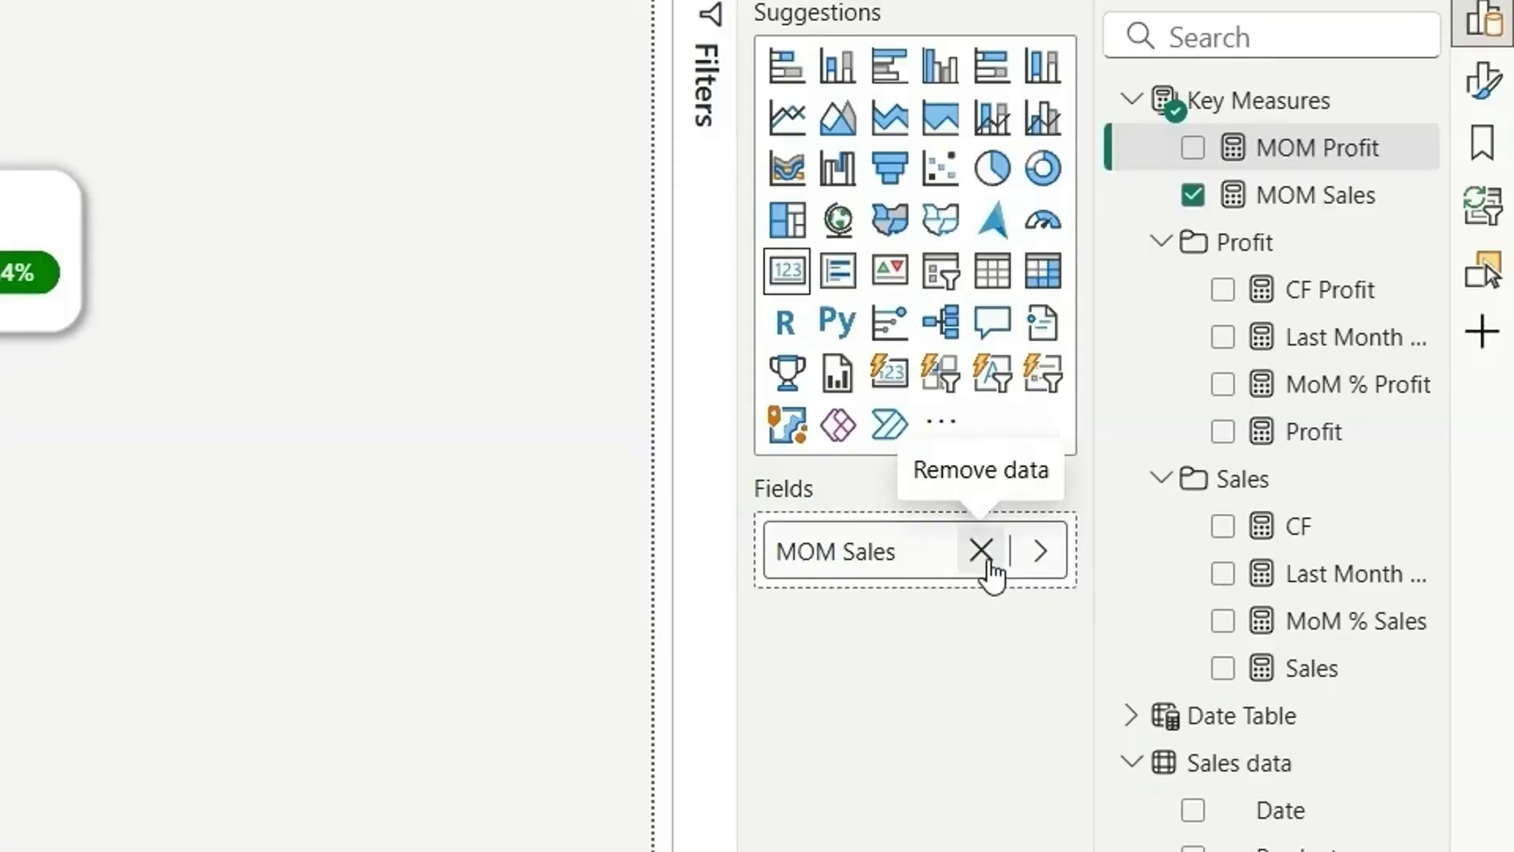
click(983, 553)
click(1193, 148)
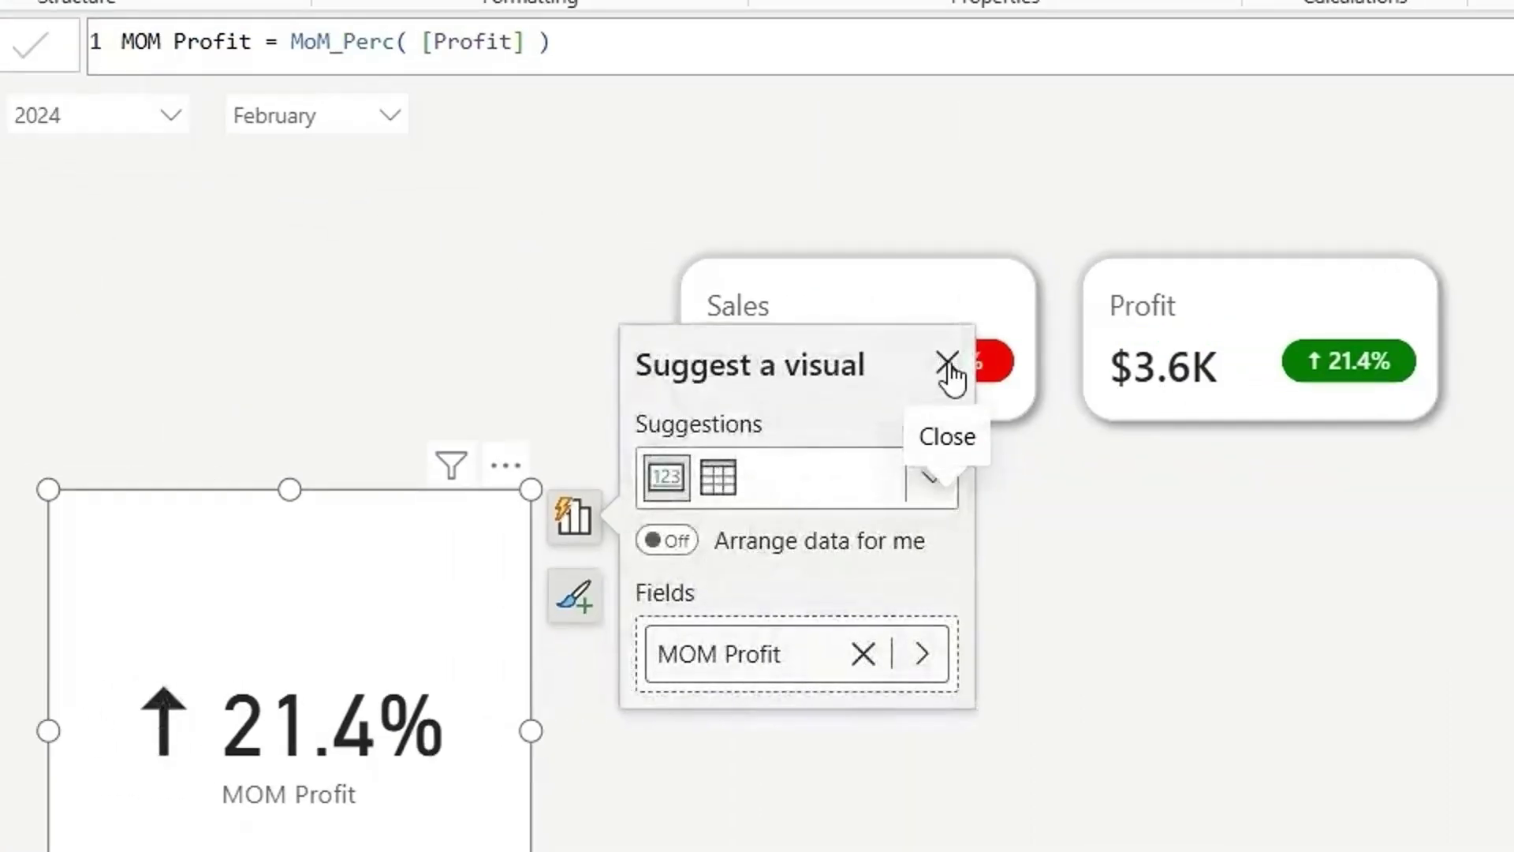
click(947, 365)
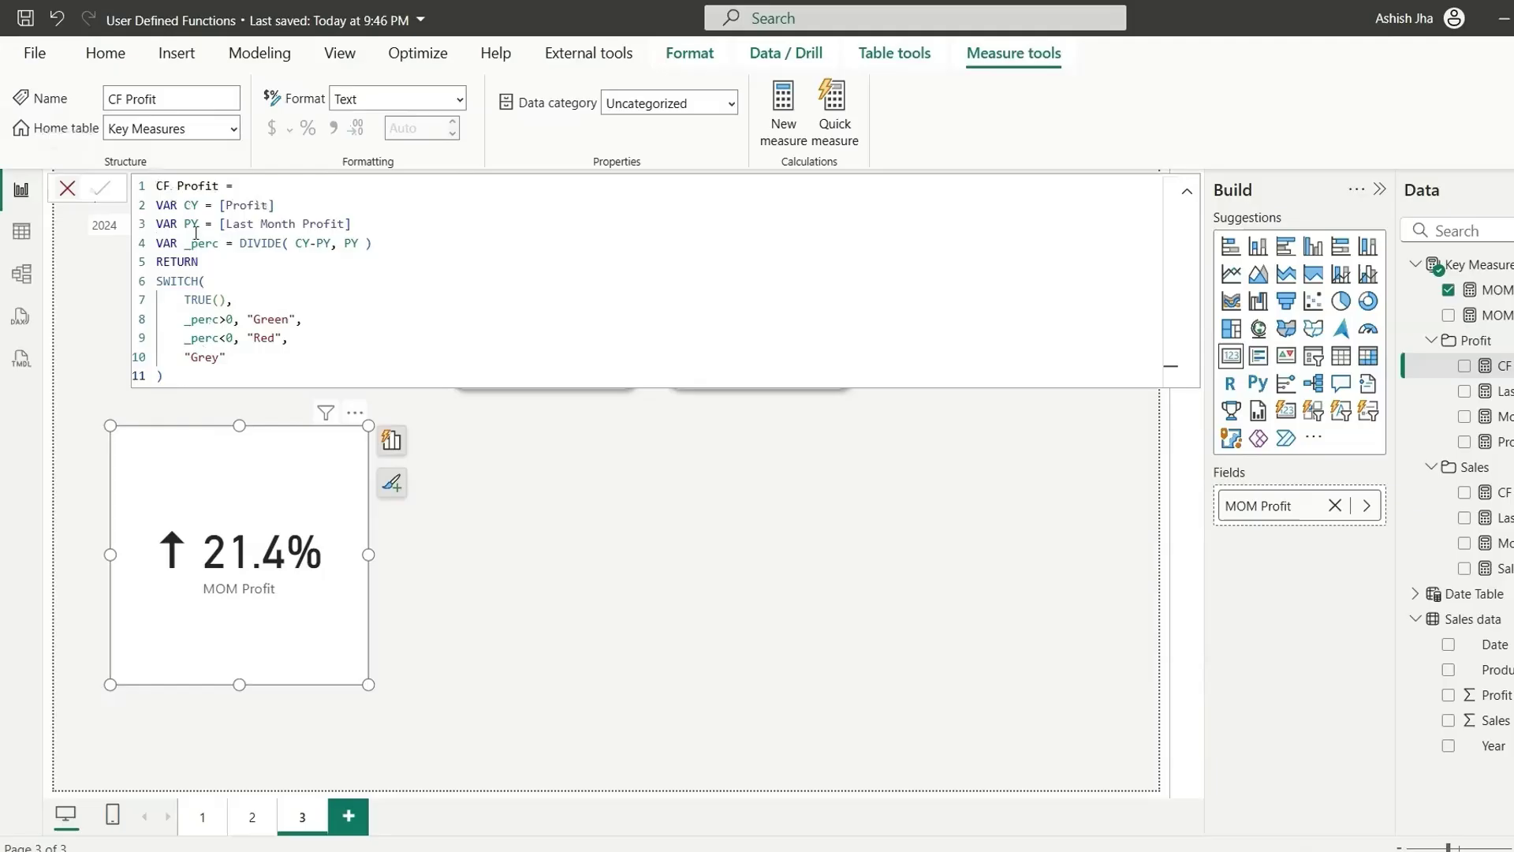
Copy the MoM_Perc function code into a new blank DAX query.
click(21, 315)
key(ctrl+a)
key(ctrl+c)
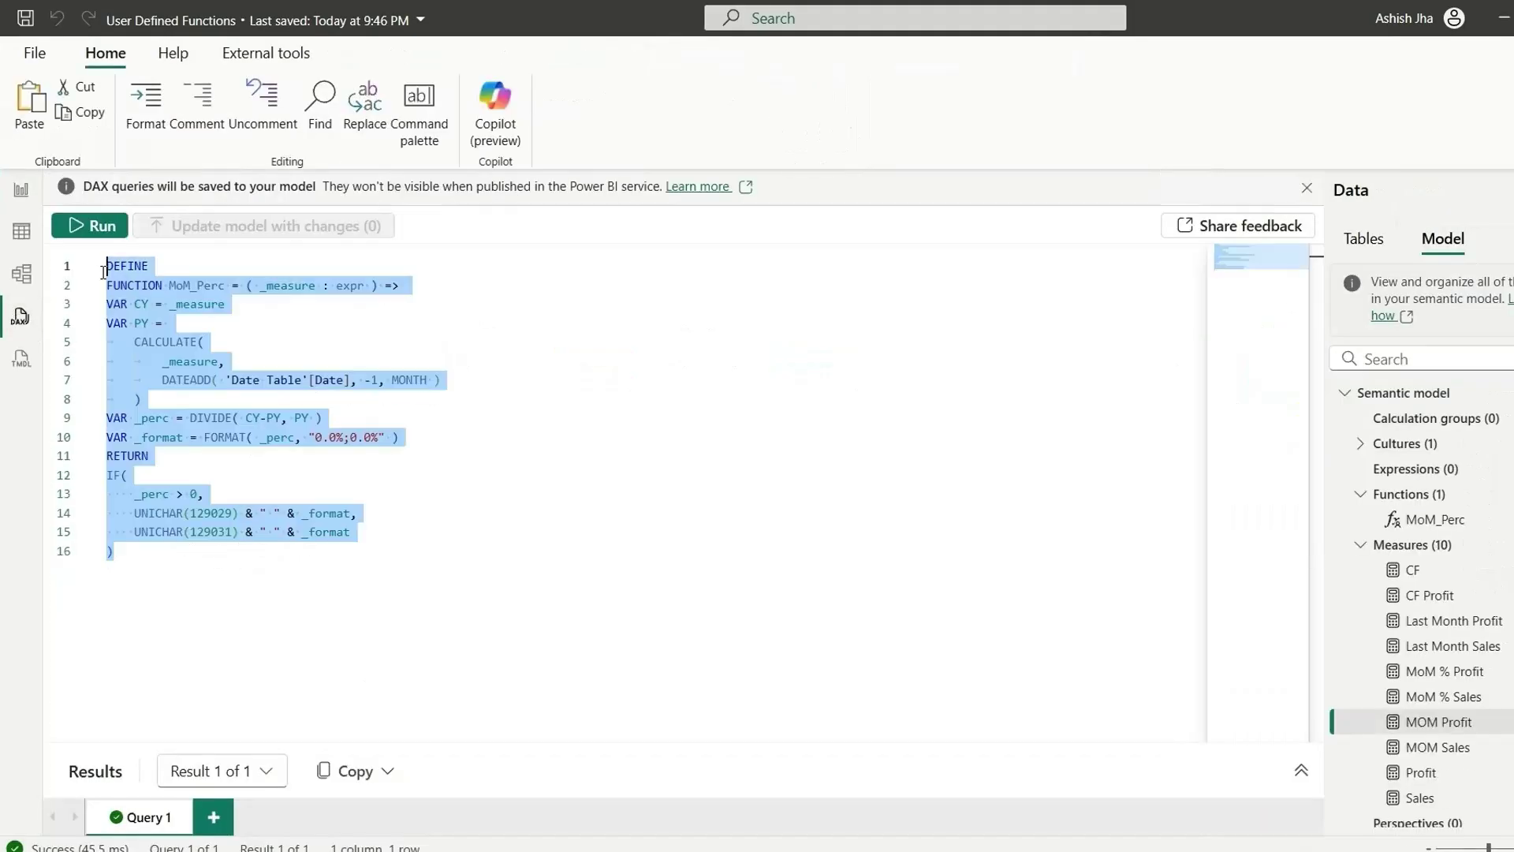
click(214, 815)
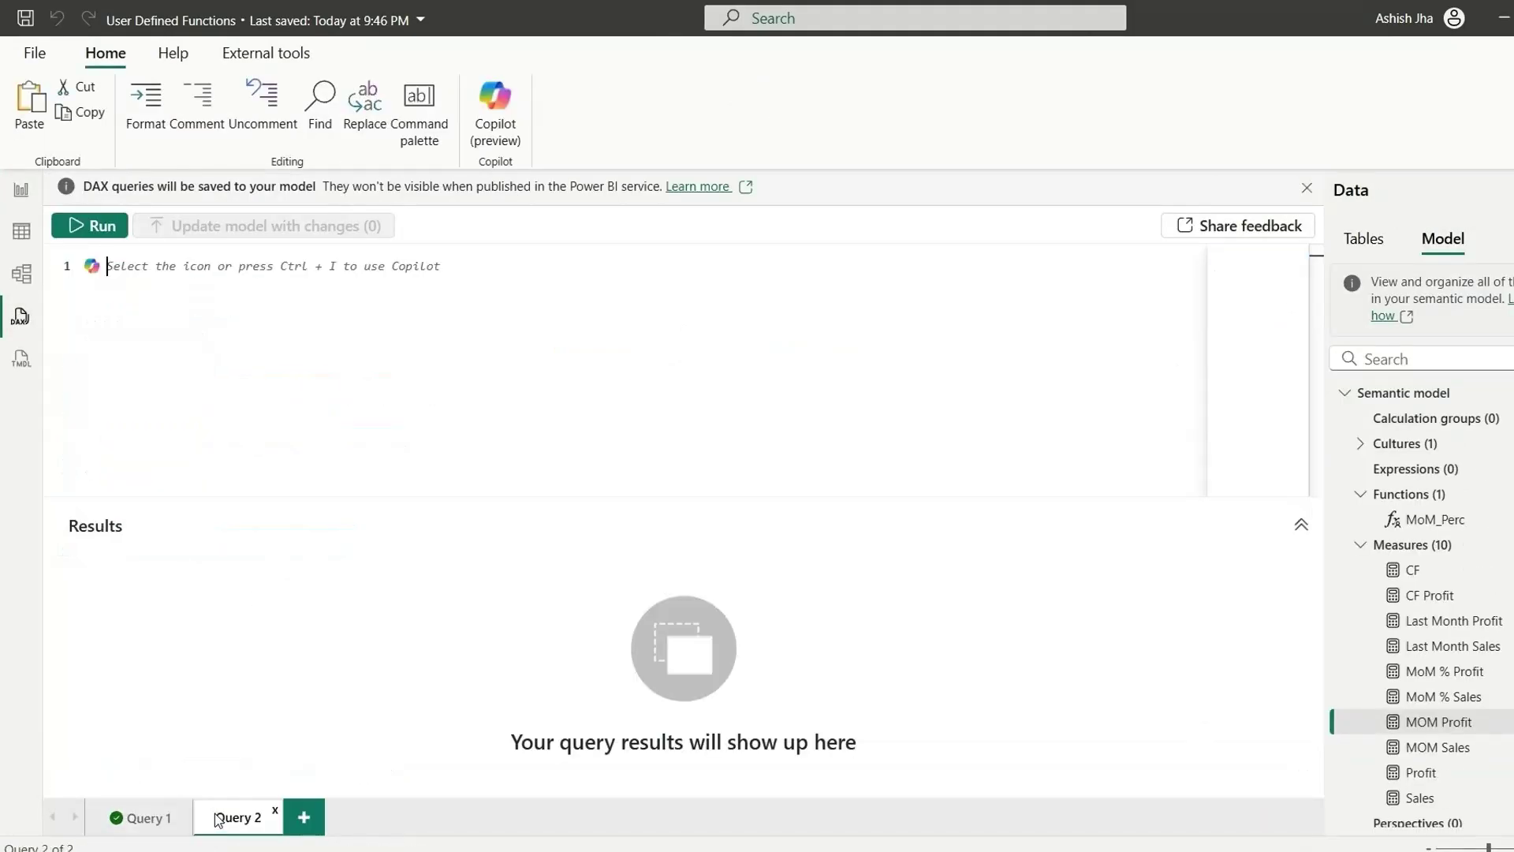
key(ctrl+v)
Delete the FORMAT line, return "green" or "red", and rename the function MoM_CF.
scroll(227, 372, up, 2)
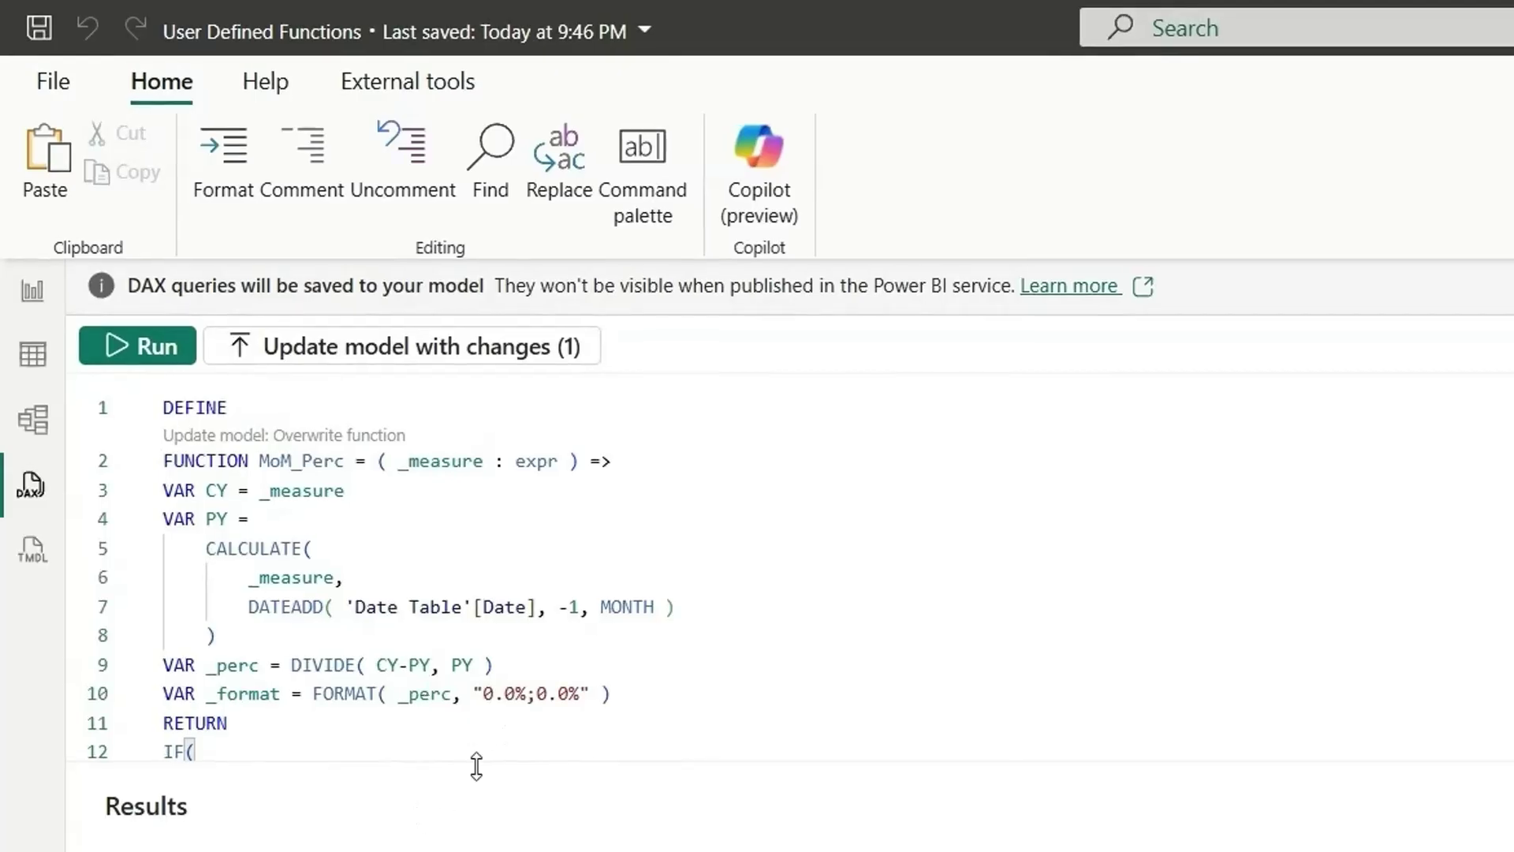
drag(476, 766, 477, 848)
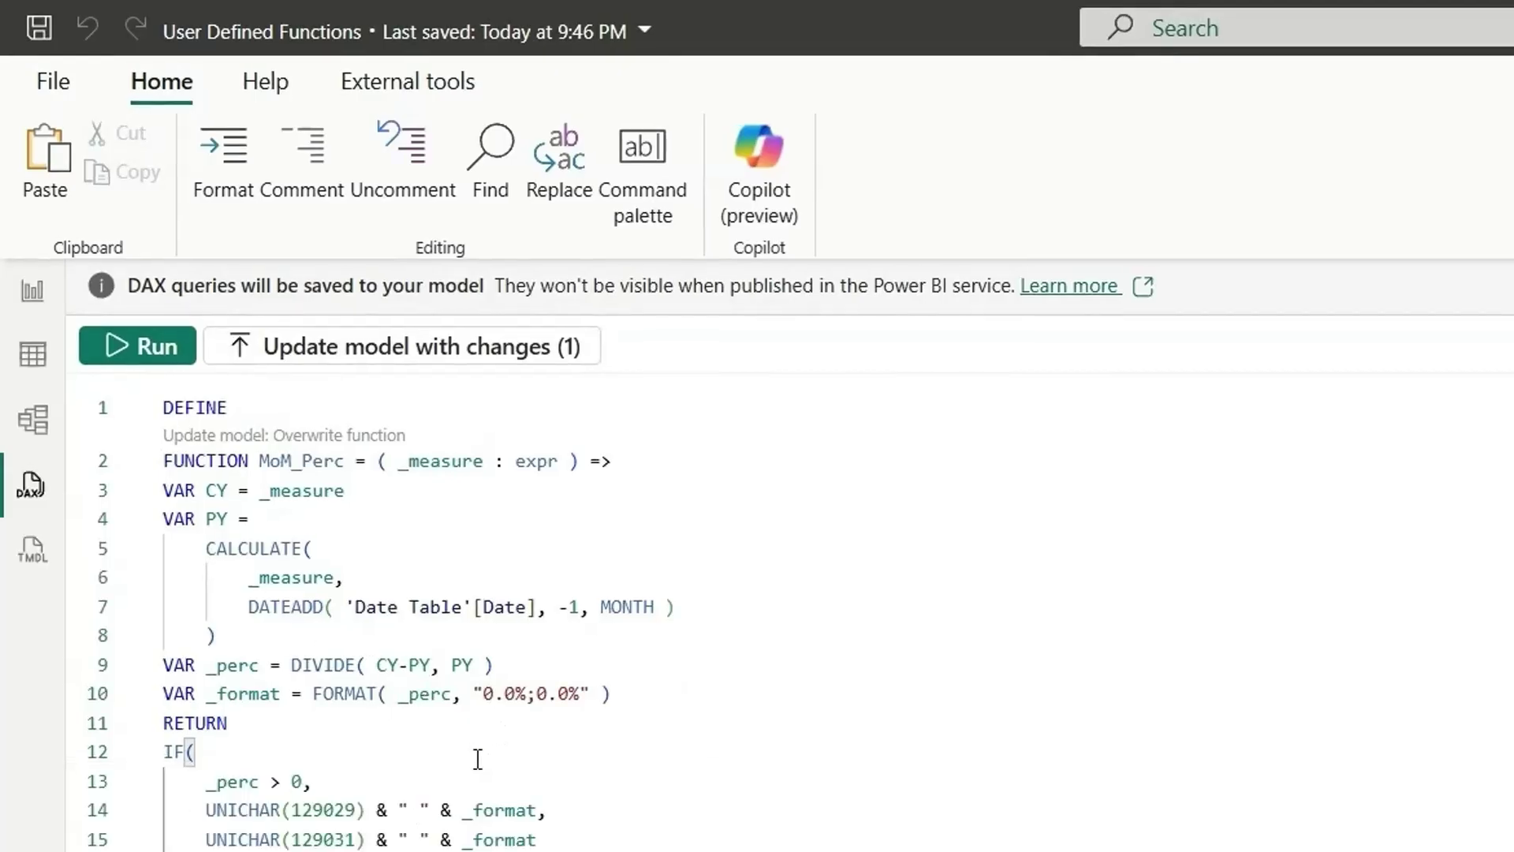
drag(623, 693, 524, 665)
key(BackSpace)
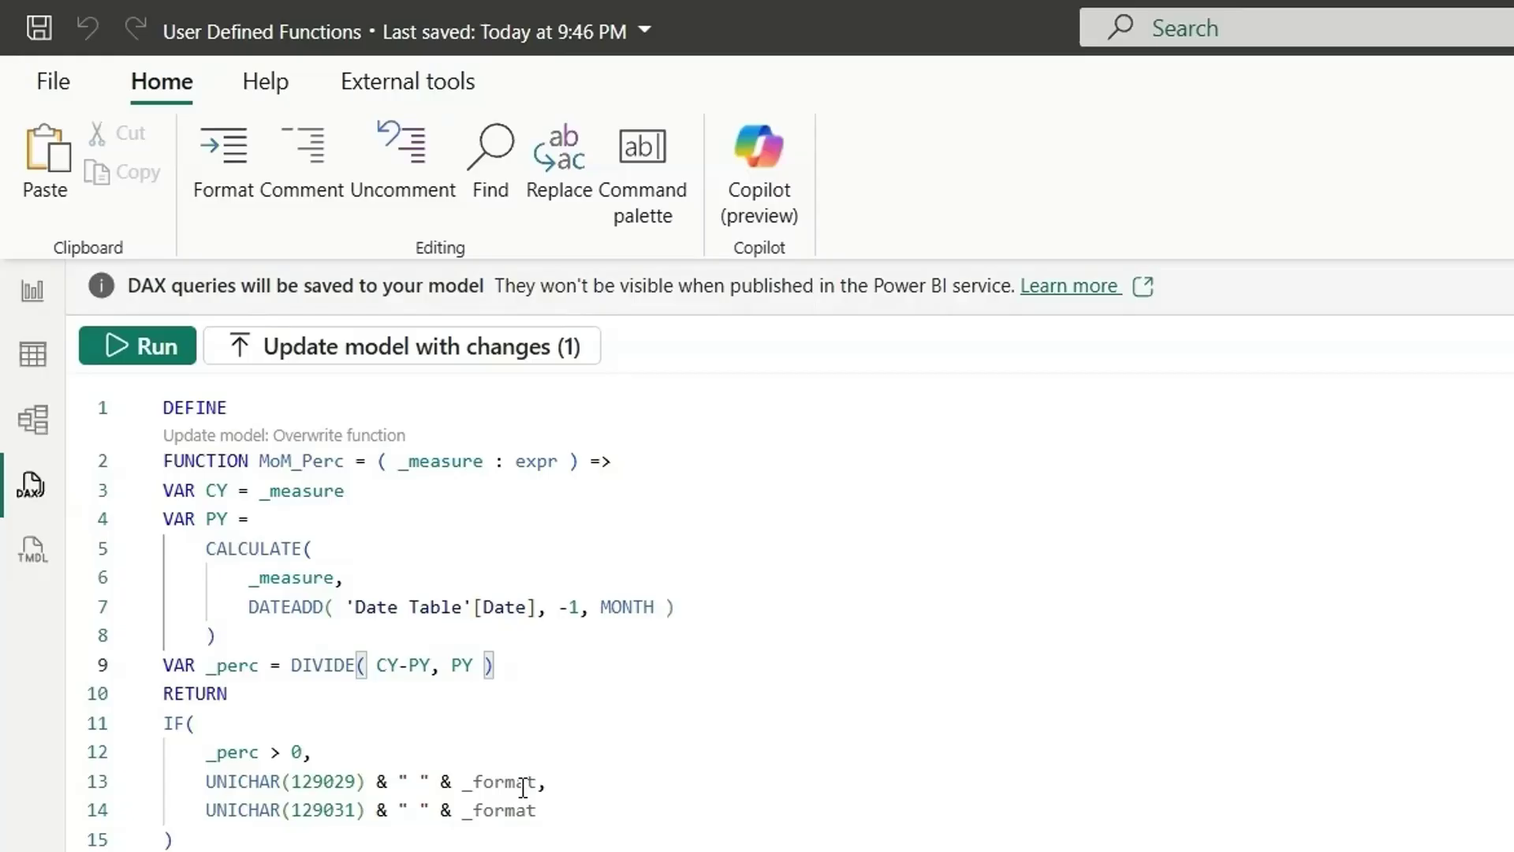
drag(539, 782, 573, 819)
text("green", )
text("red")
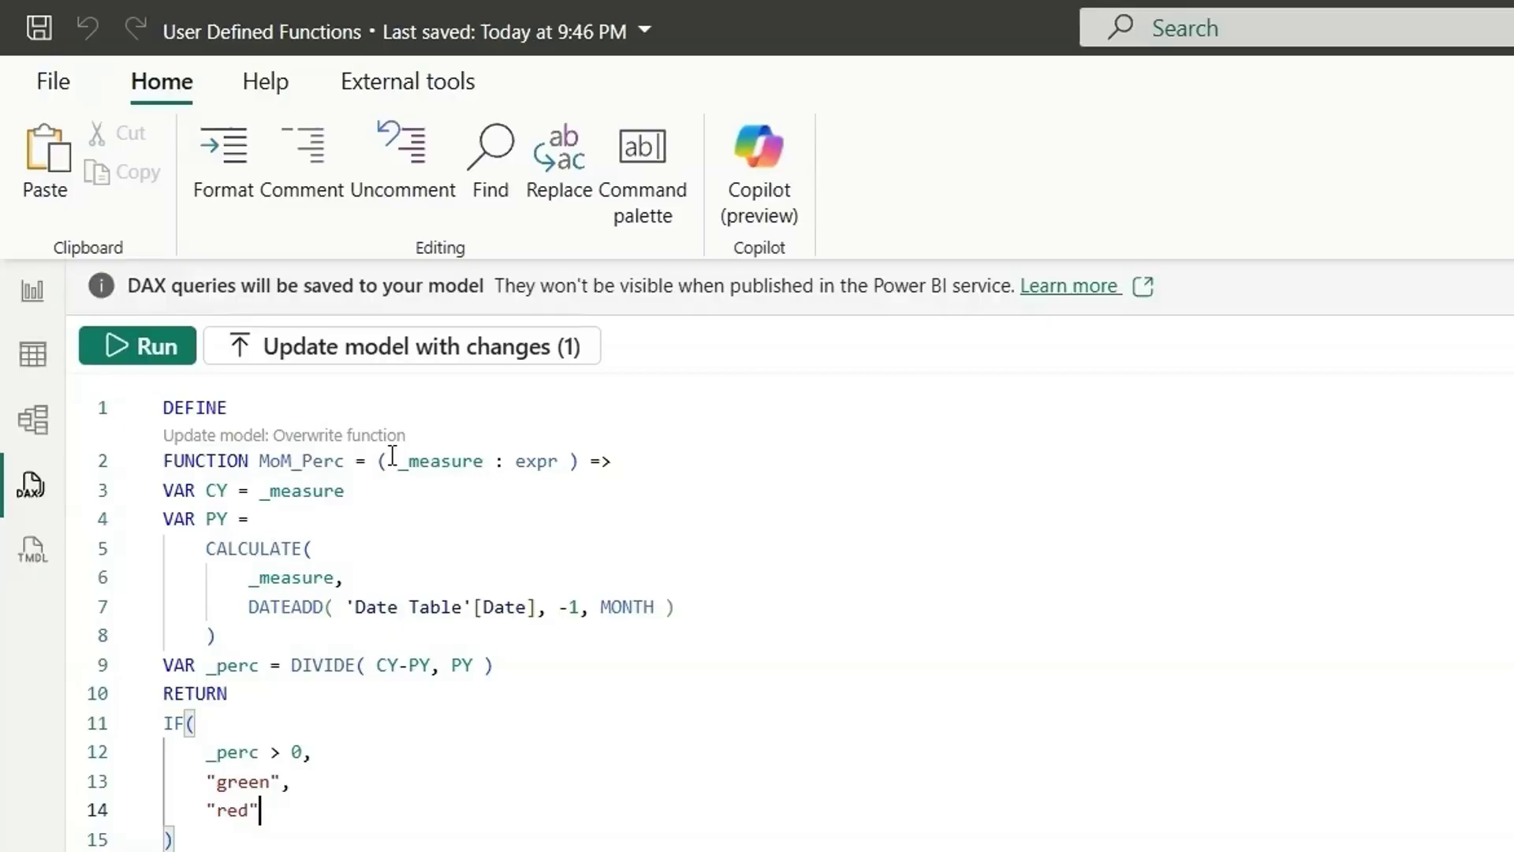
double_click(350, 465)
text(MoM_CF)
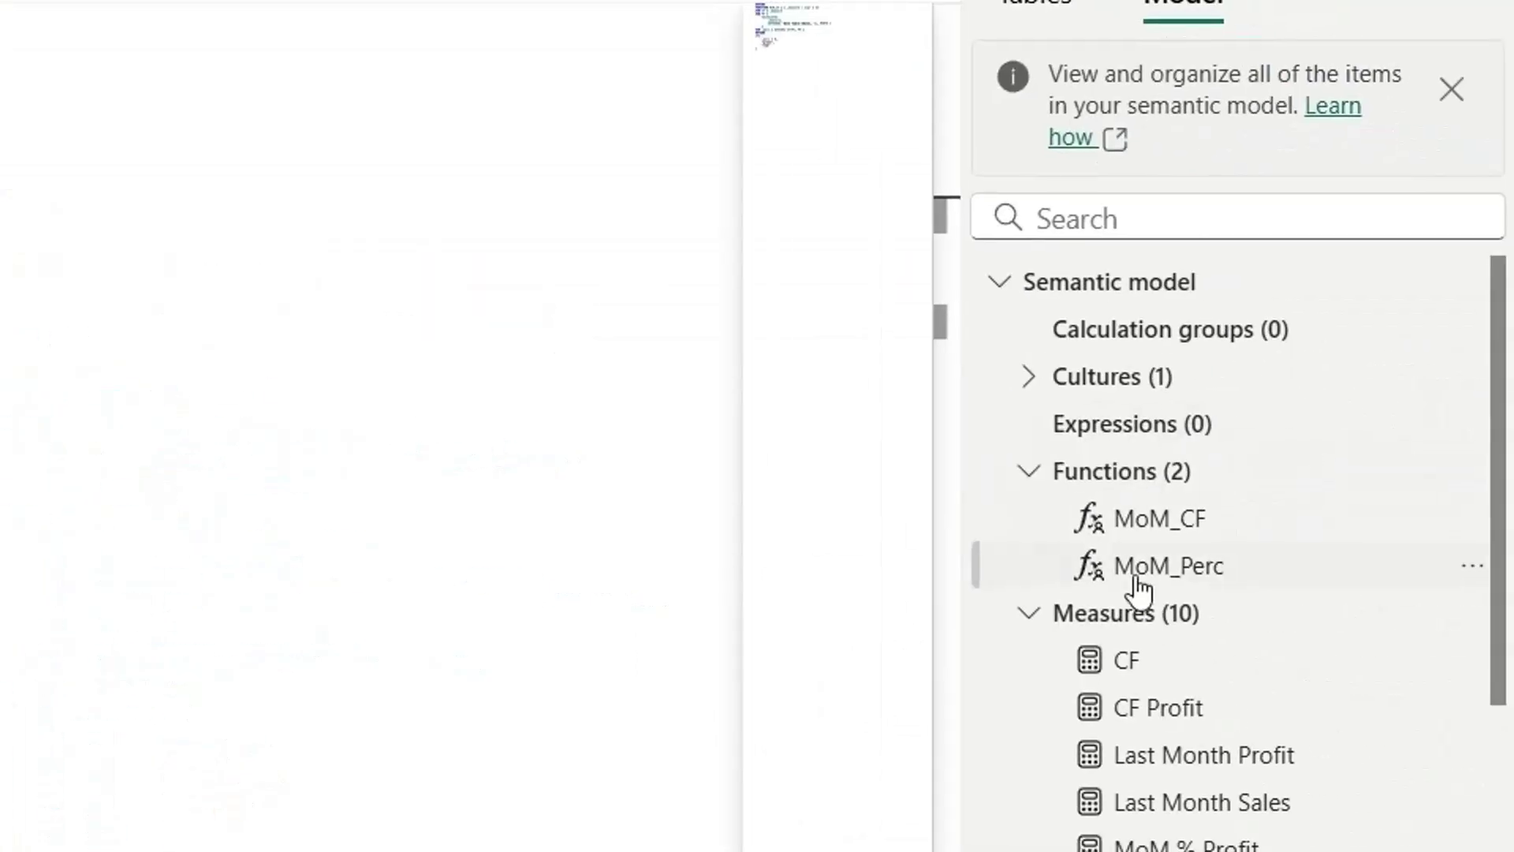
click(1124, 519)
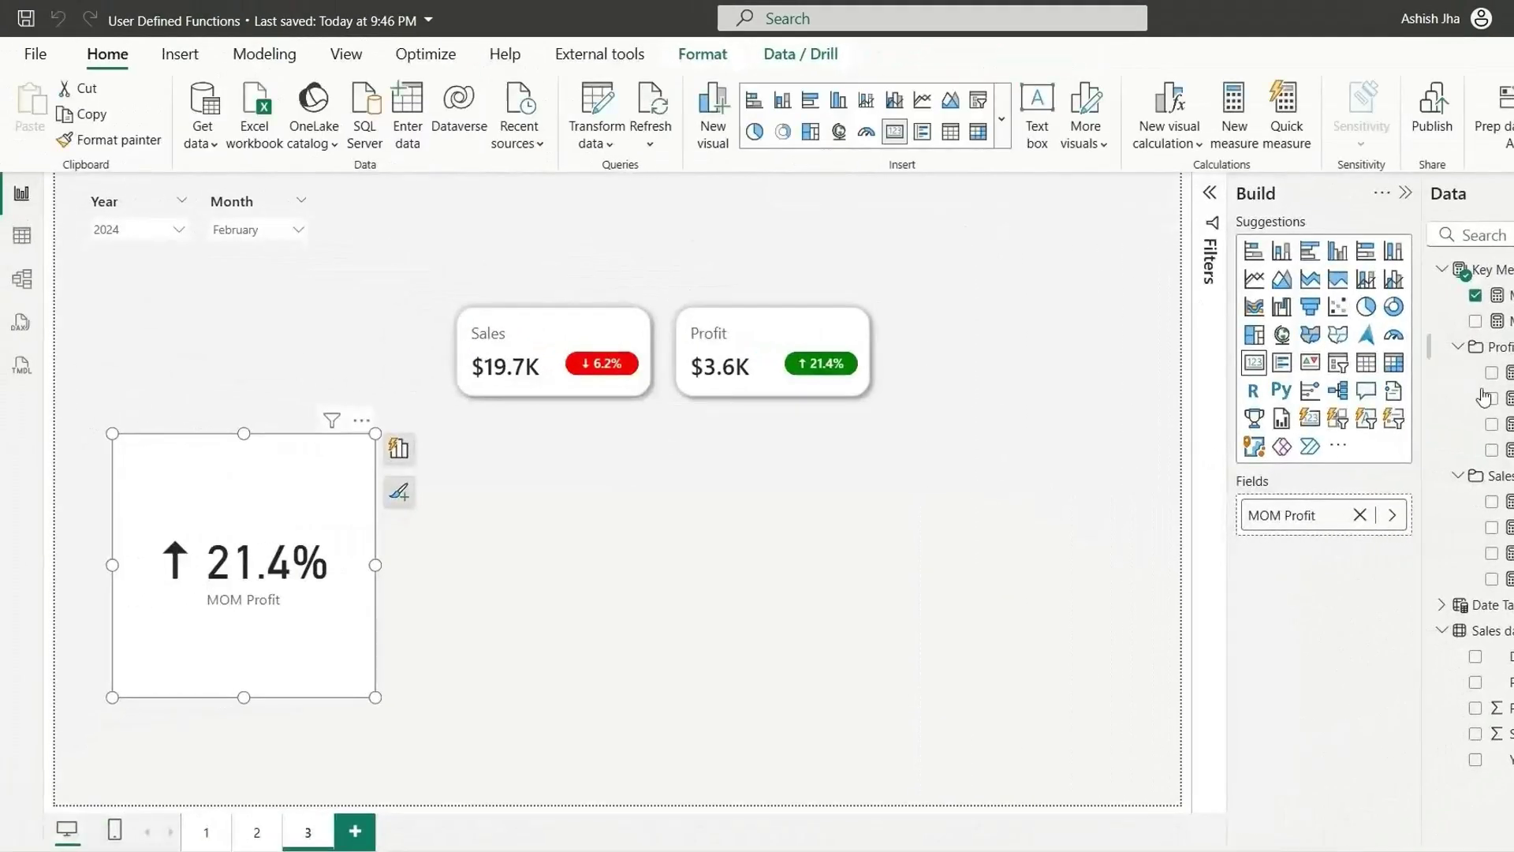
Create Sales CF = MoM_CF( [Sales] ) and show it in the card, which reads red.
click(1495, 398)
click(793, 114)
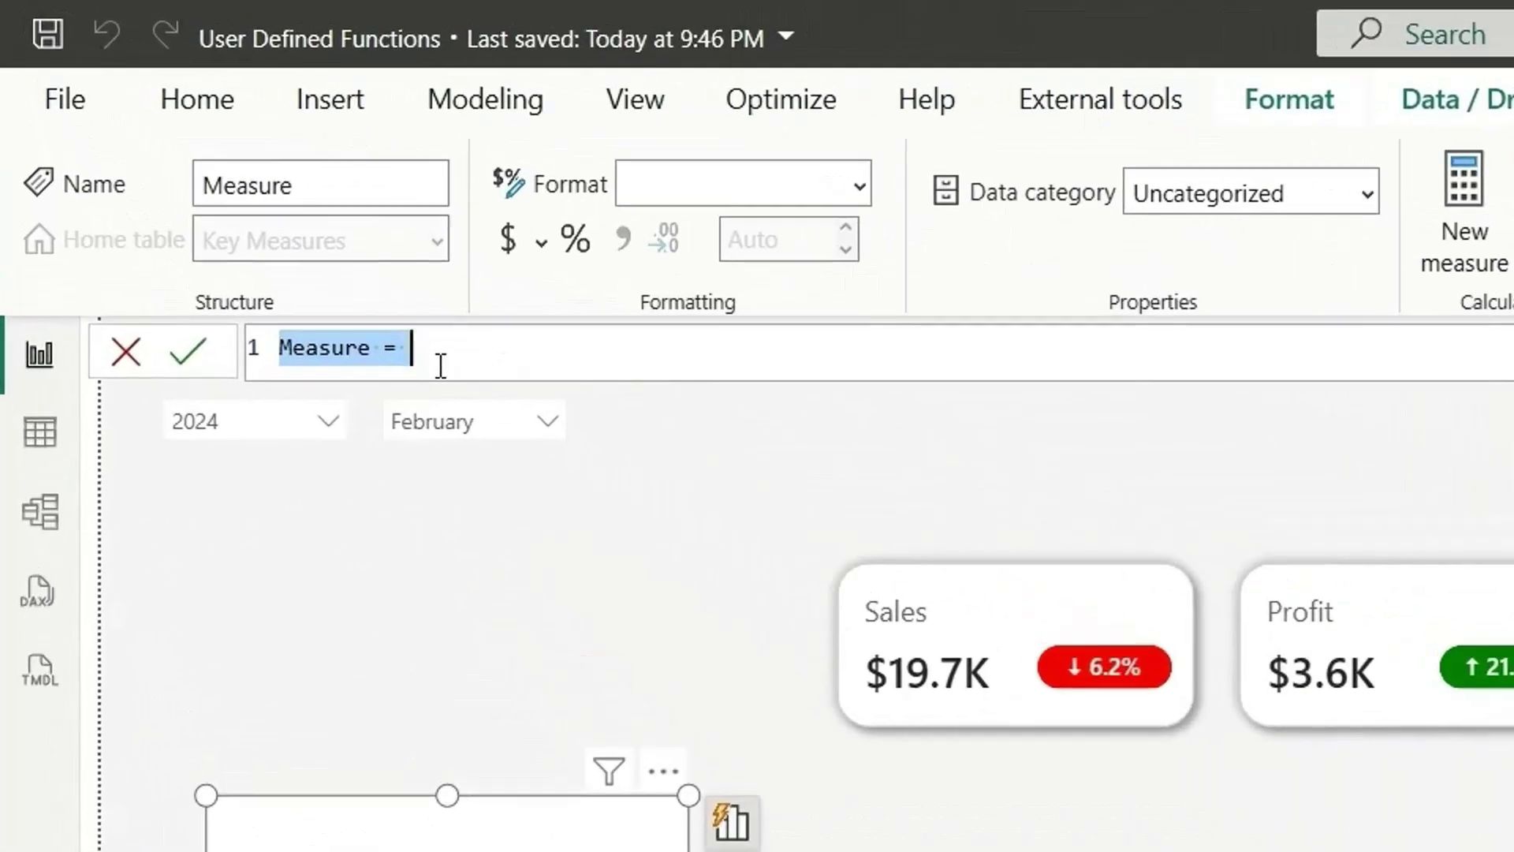
text(MOM)
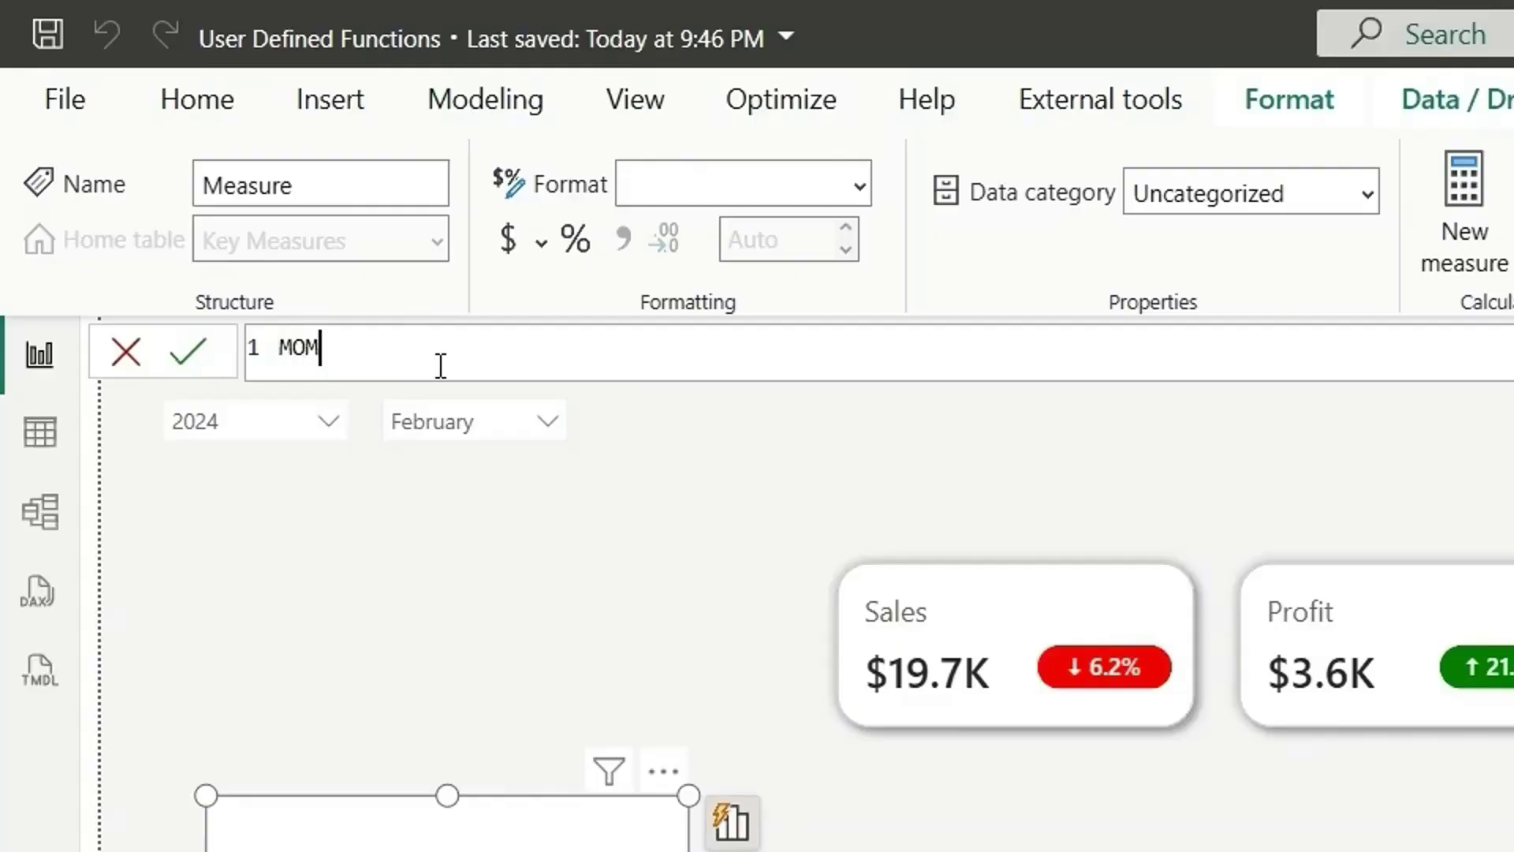
key(BackSpace)
key(BackSpace)
key(BackSpace)
text(Sales CF = )
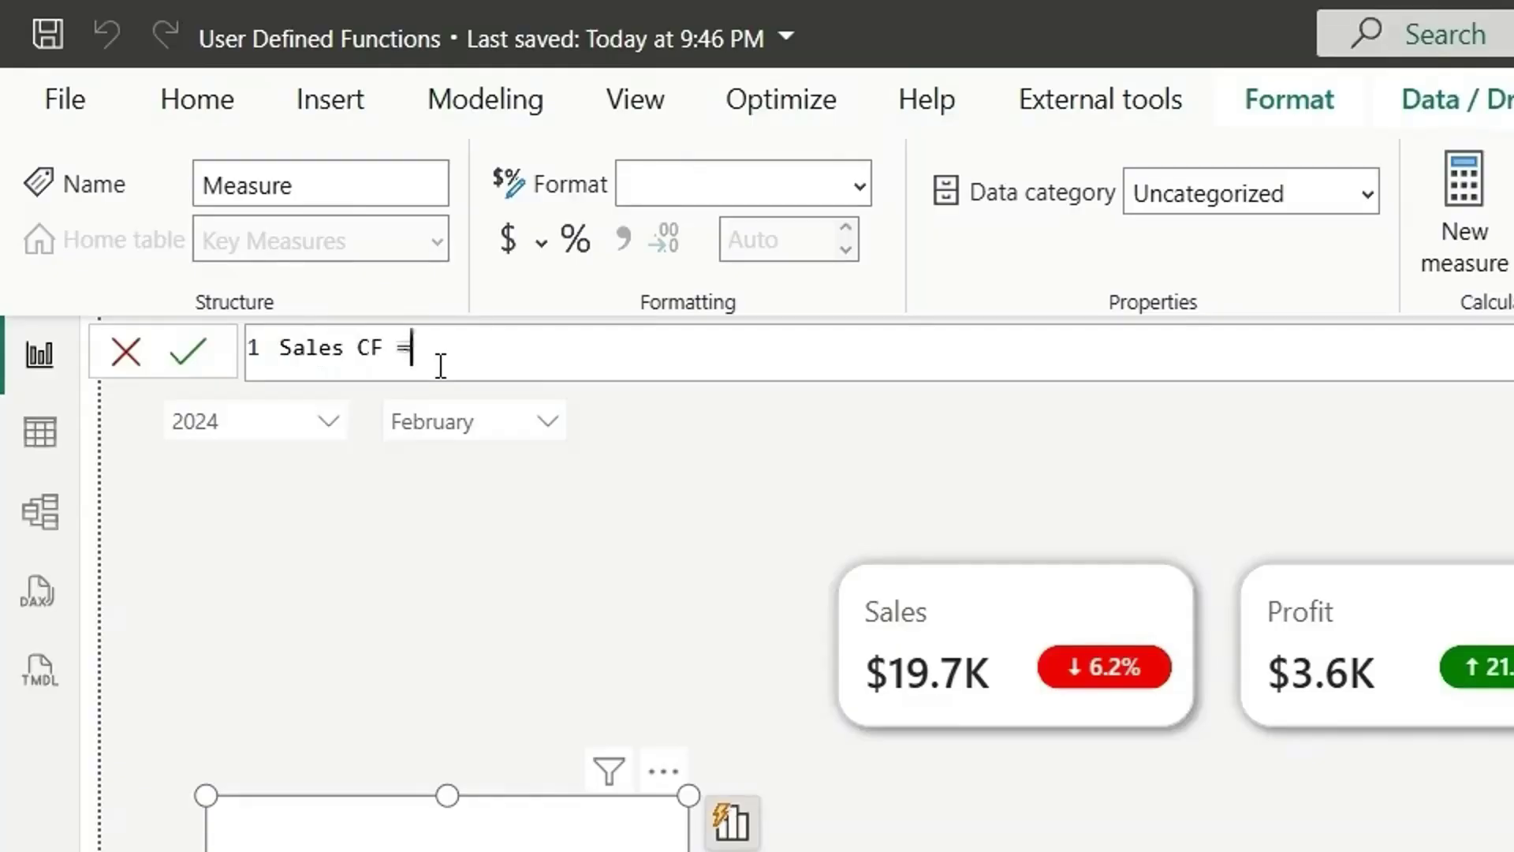
text(cf)
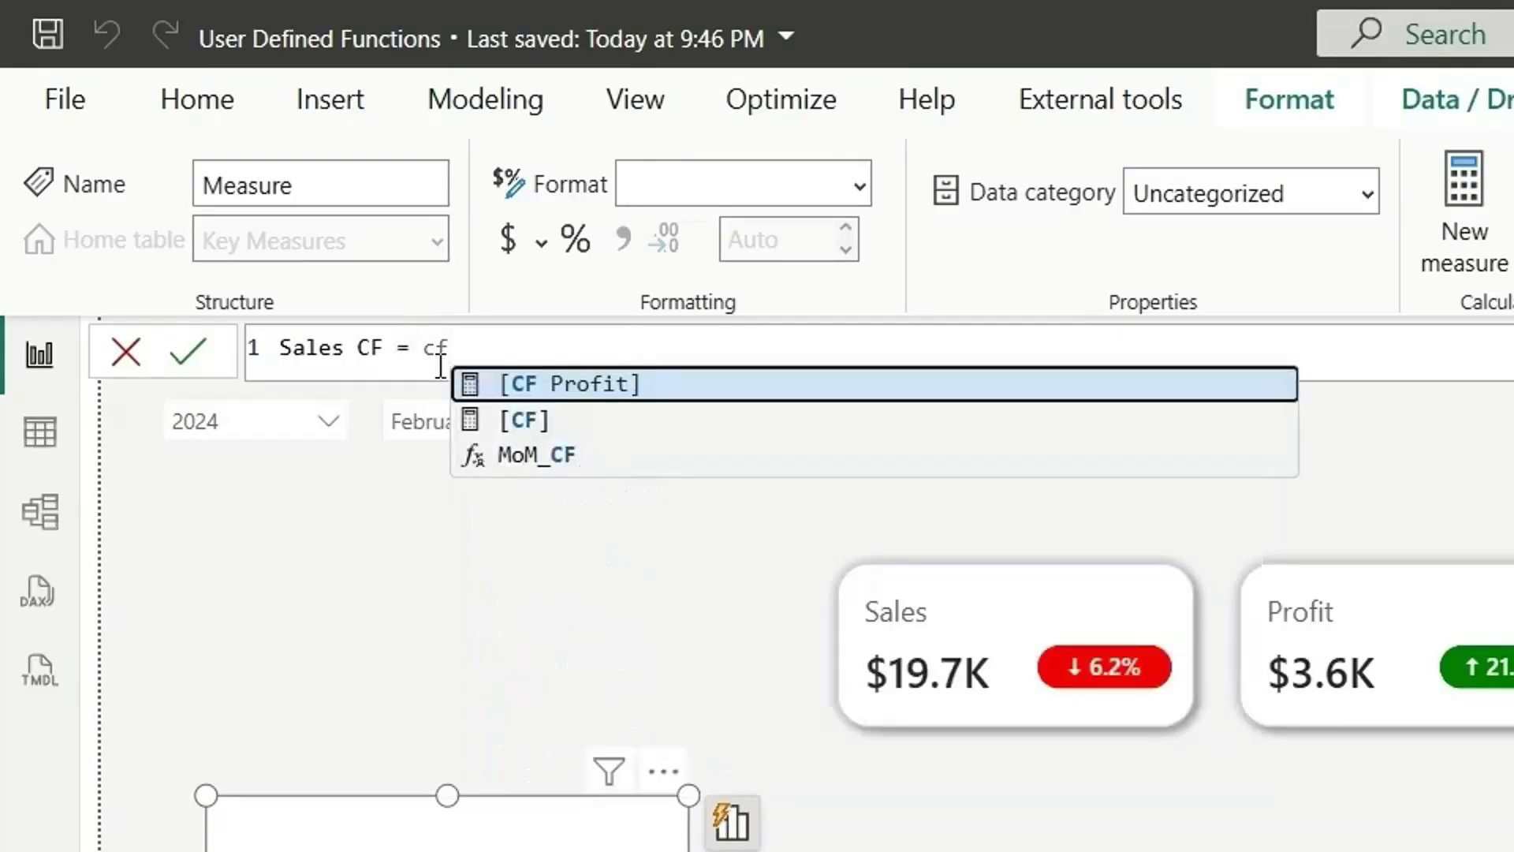
key(Down)
key(Down)
key(Tab)
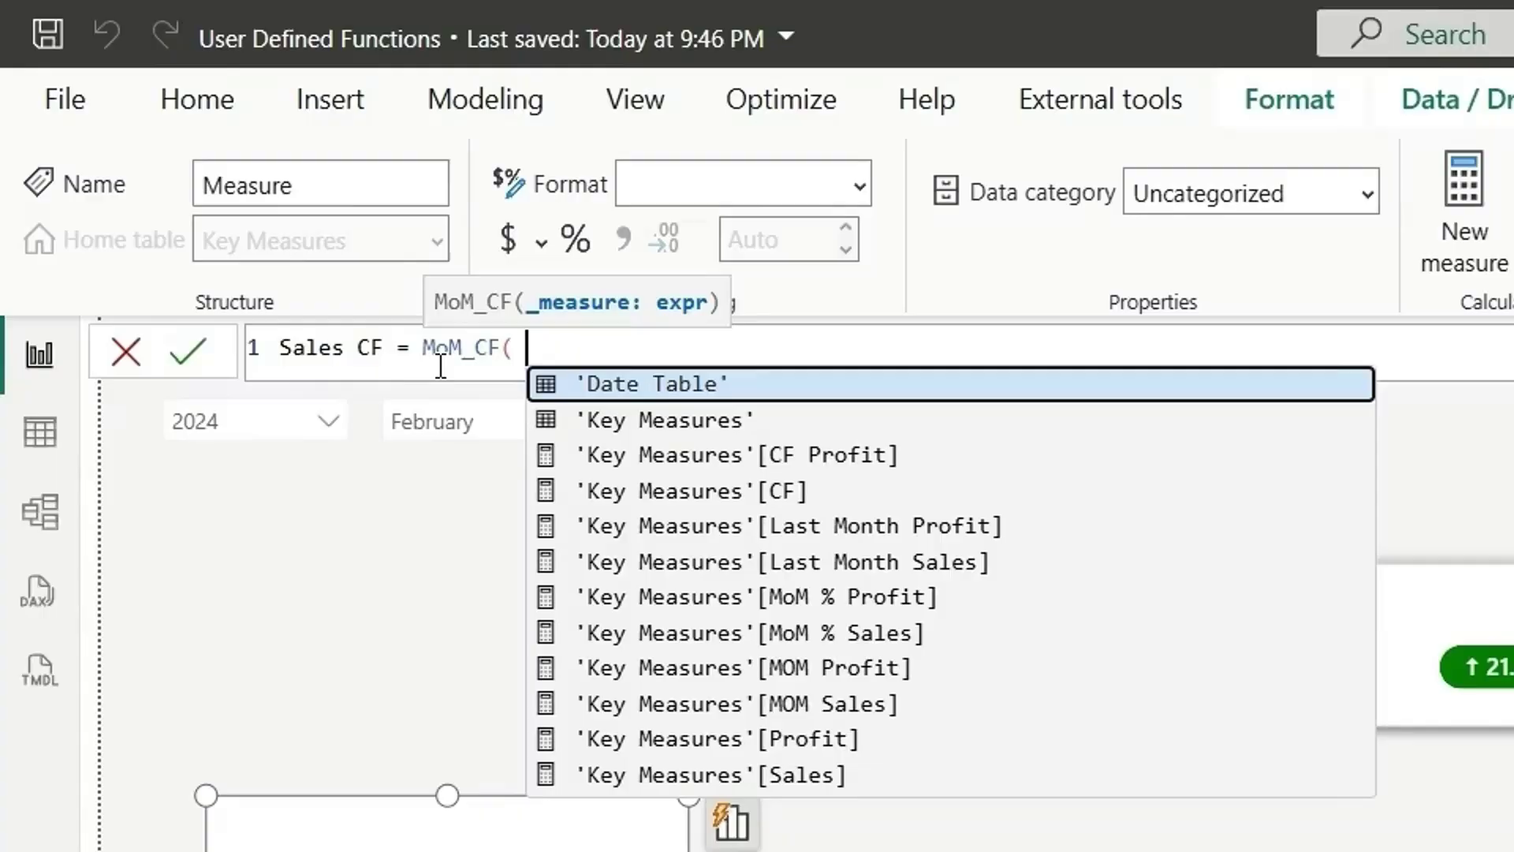
text([Sales] ))
key(Return)
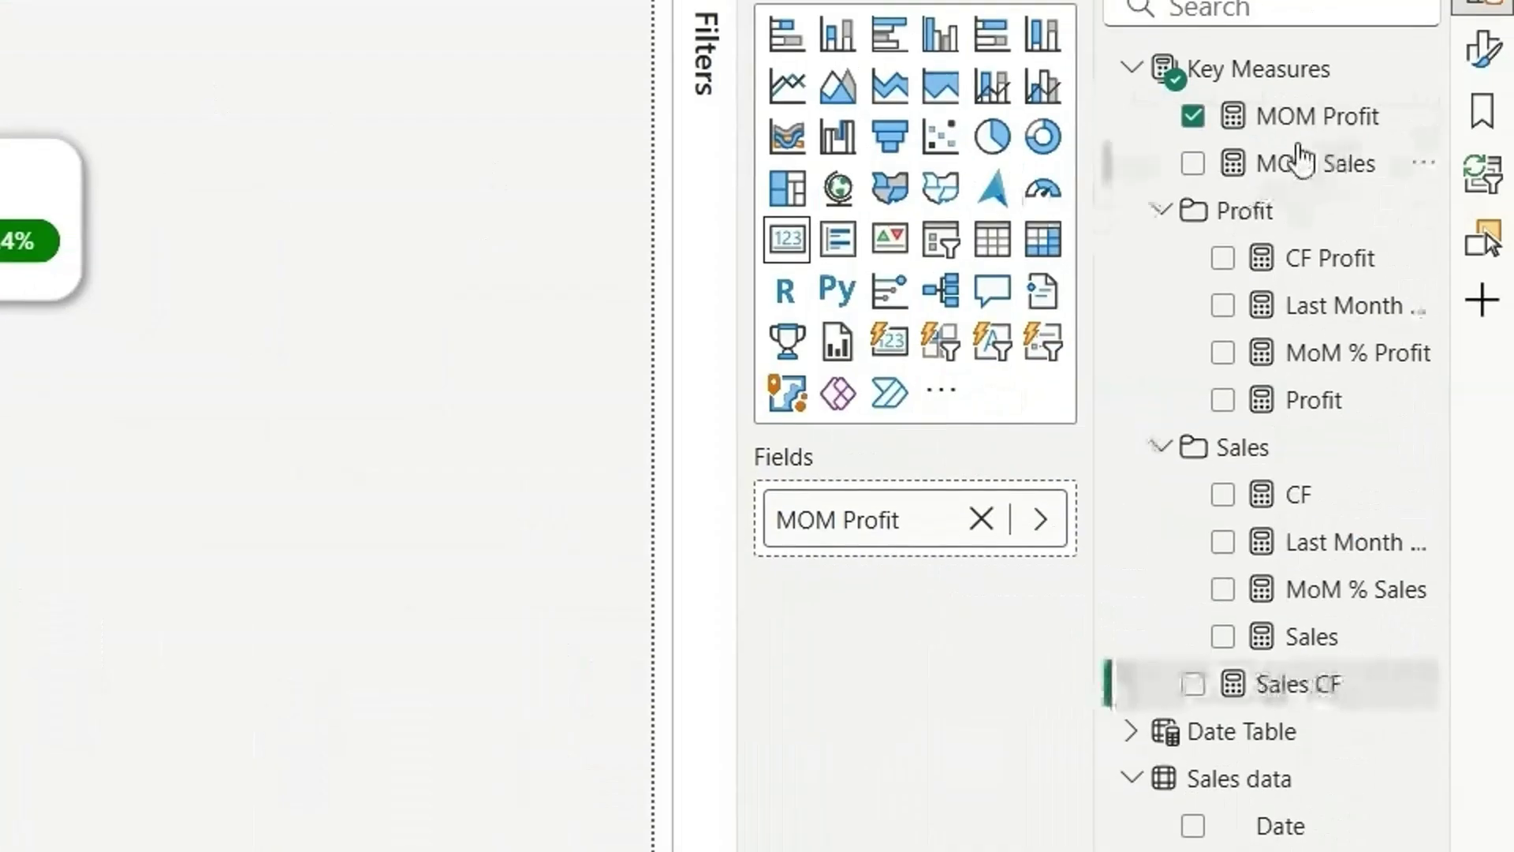
click(1193, 684)
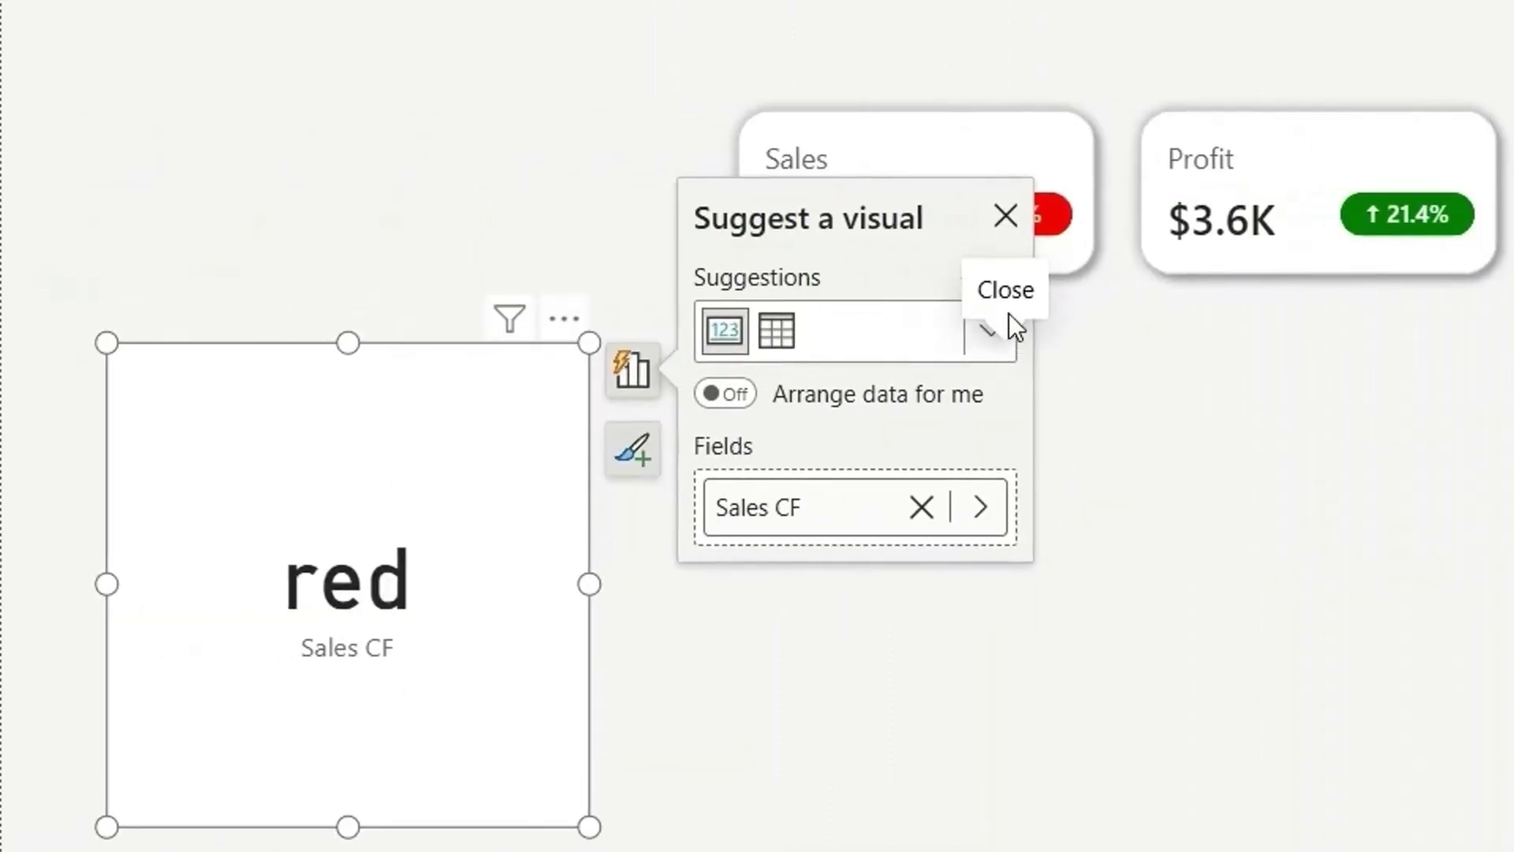
click(1006, 220)
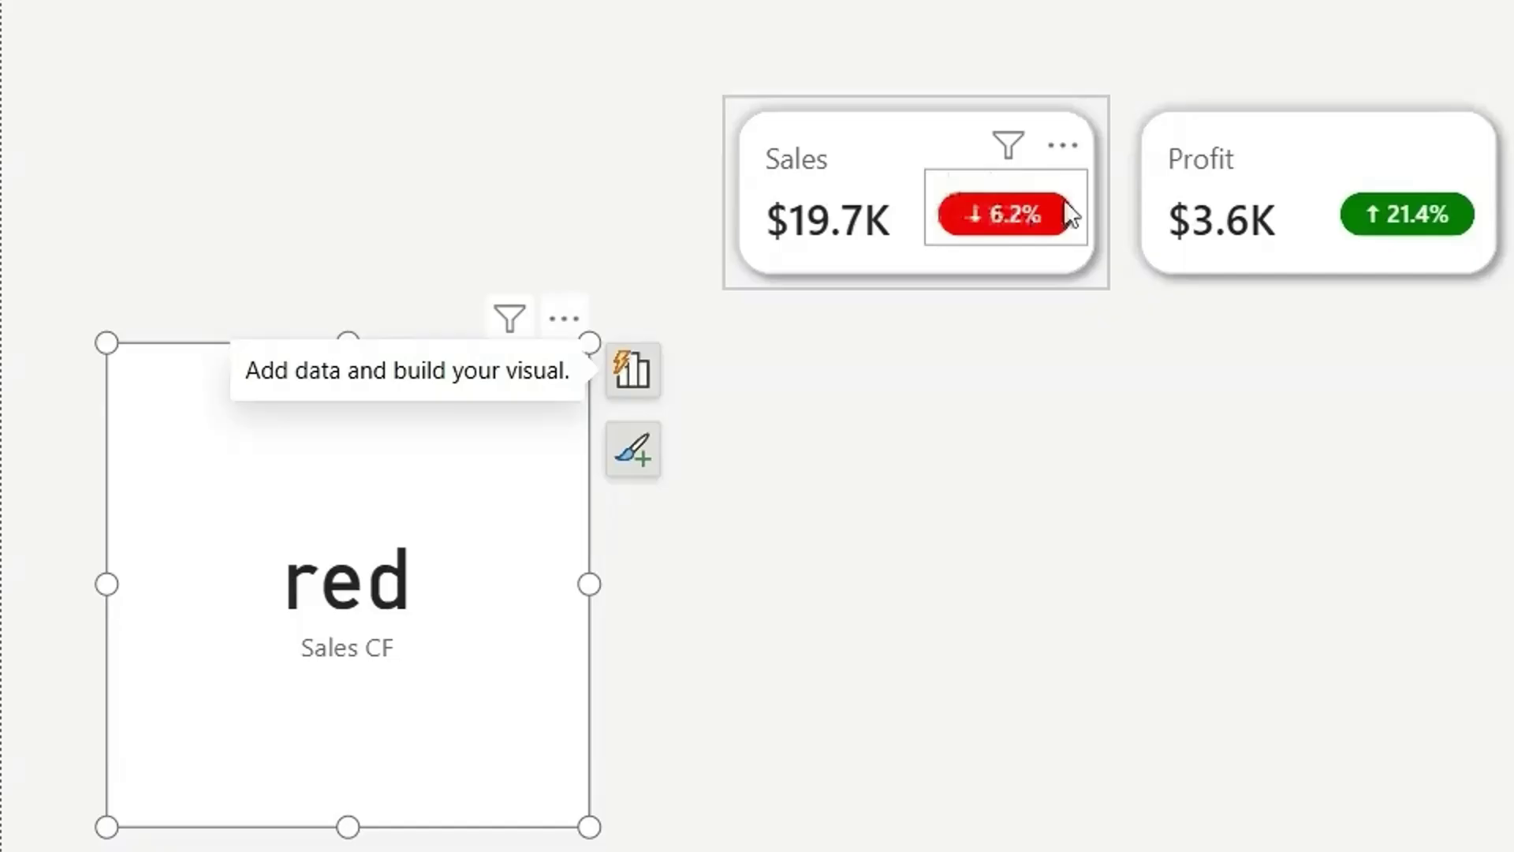